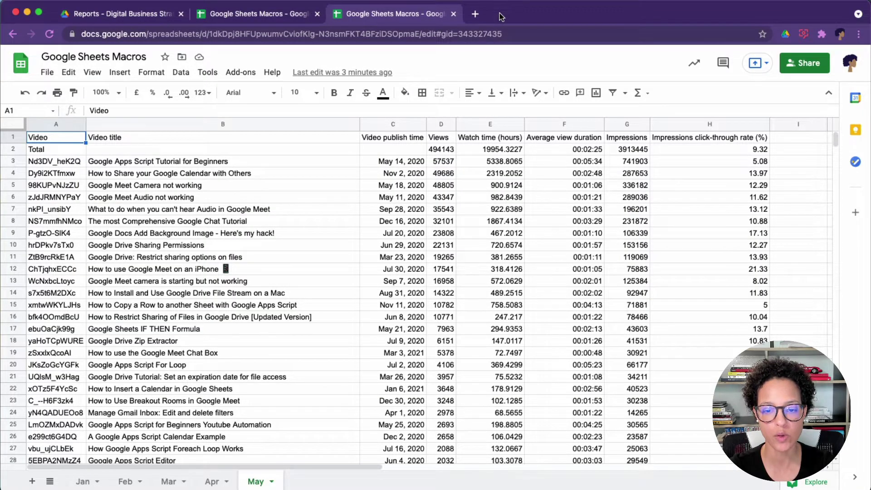
# Step: Switch to the Jan sheet and select cell A1
pyautogui.click(83, 481)
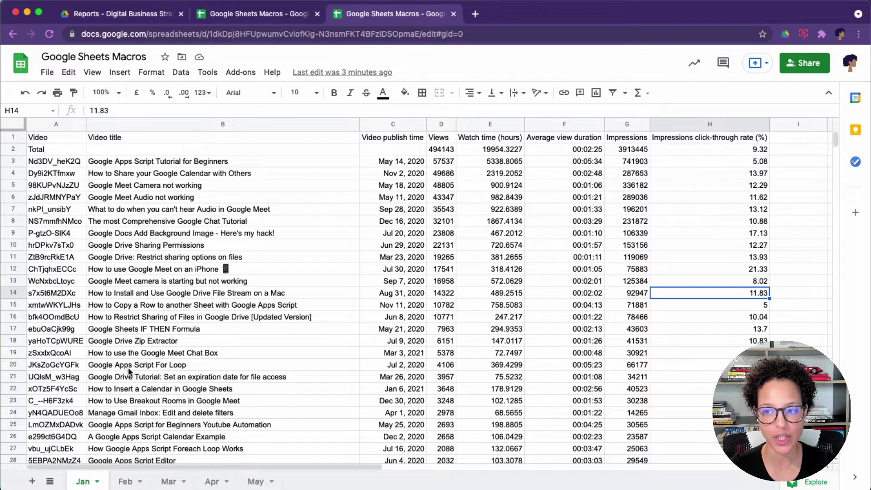
pyautogui.click(51, 135)
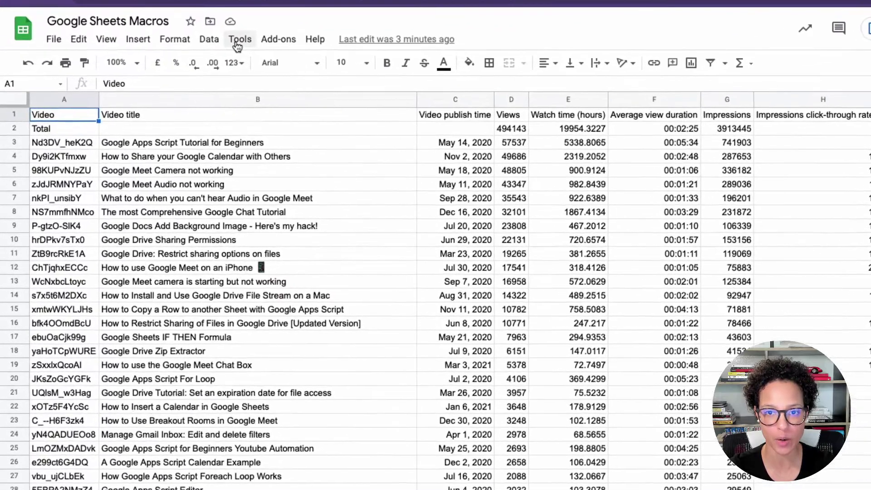
# Step: Begin recording a new macro from the Macros menu, keeping absolute references
pyautogui.click(207, 72)
pyautogui.moveTo(307, 135)
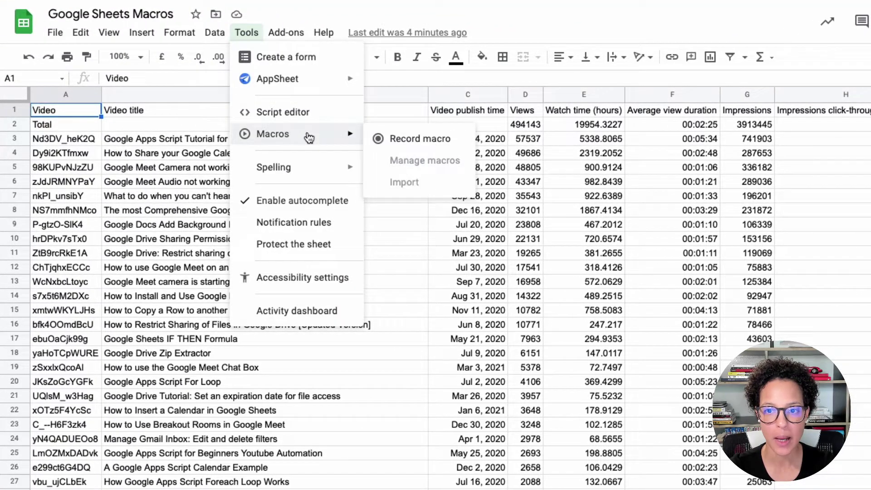
pyautogui.click(446, 144)
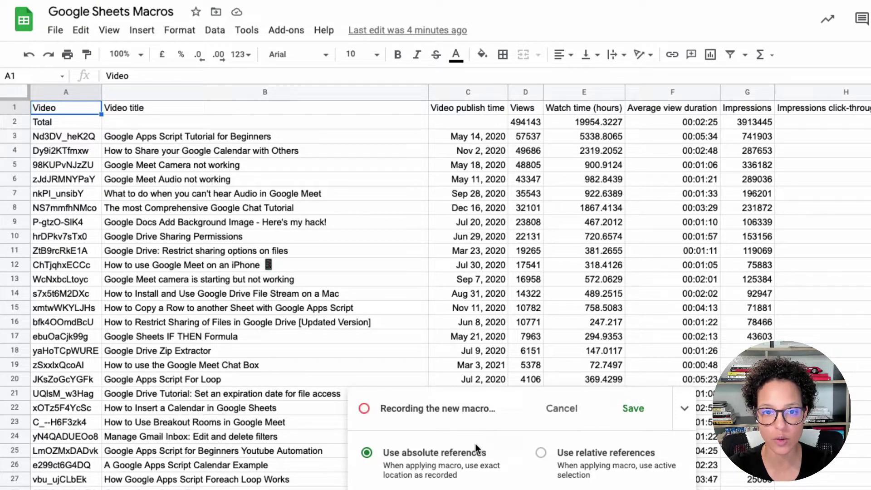
# Step: Freeze the top two rows of the Jan sheet
pyautogui.click(141, 30)
pyautogui.moveTo(100, 32)
pyautogui.moveTo(135, 58)
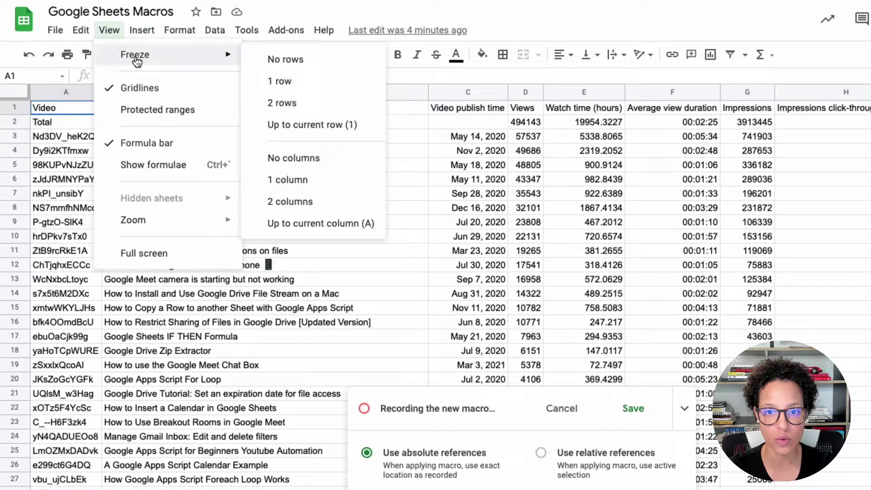
pyautogui.click(313, 104)
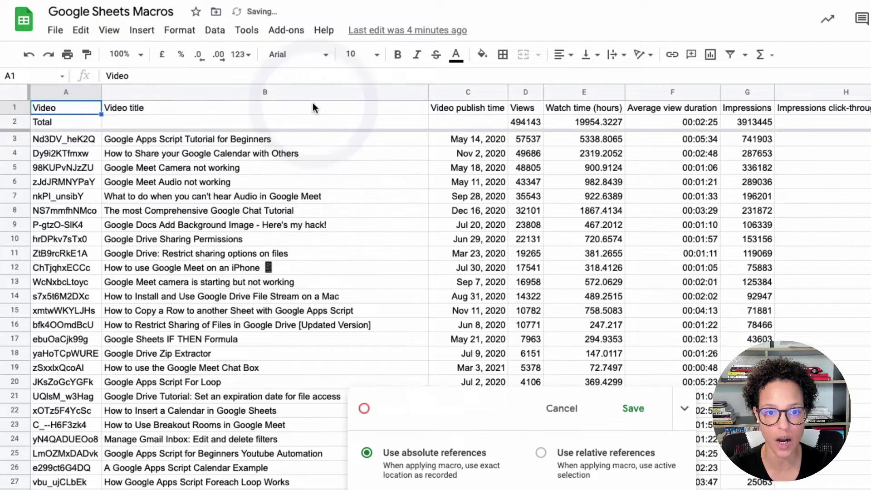
# Step: Make rows 1 and 2 bold at 18 pt
pyautogui.click(21, 107)
pyautogui.moveTo(20, 120); pyautogui.dragTo(18, 109)
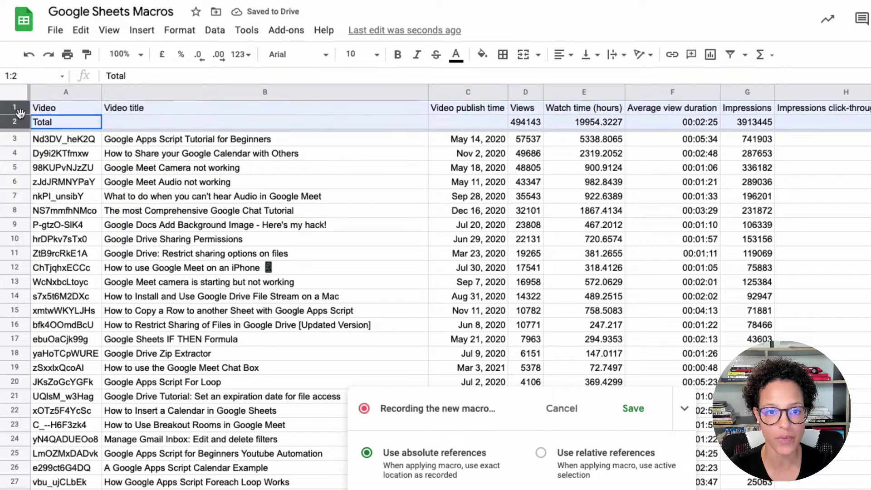
pyautogui.click(398, 54)
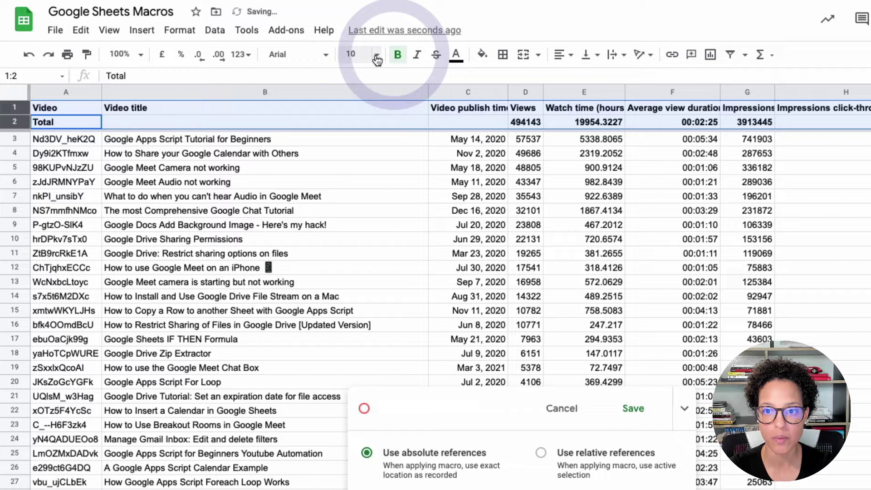
pyautogui.click(376, 55)
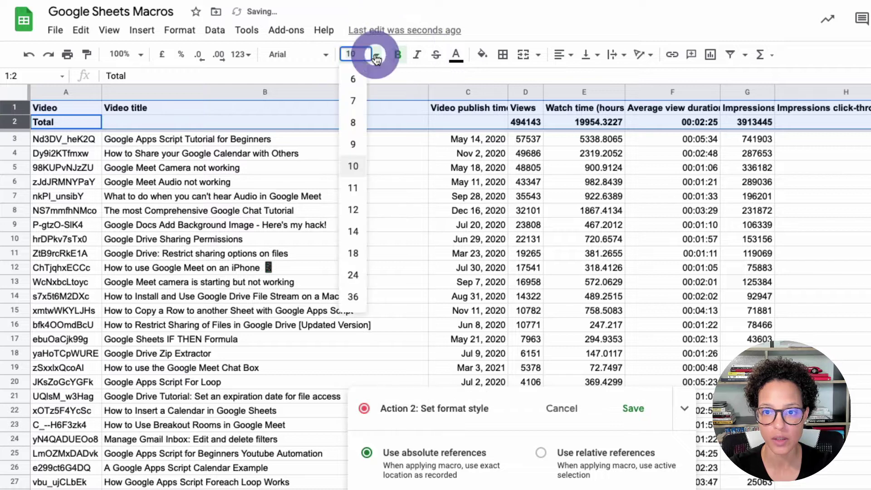
pyautogui.click(353, 254)
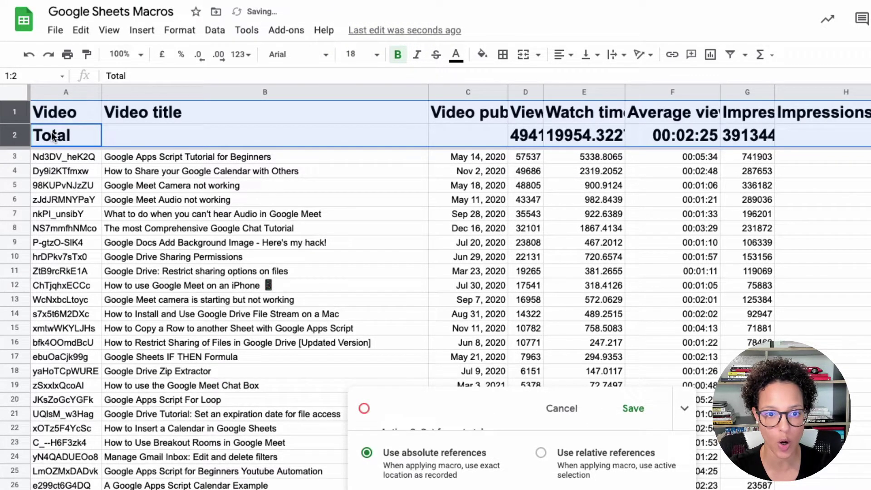
# Step: Apply purple alternating colours to the whole table A1:H30
pyautogui.click(181, 30)
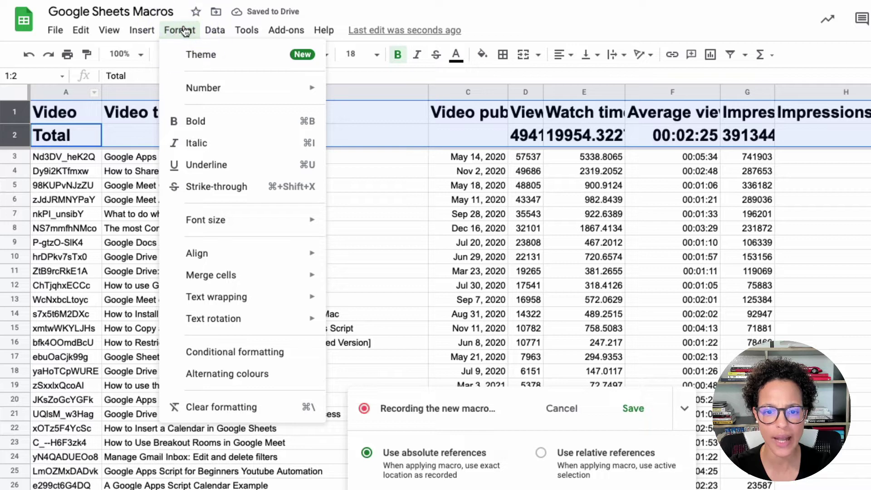
pyautogui.click(240, 381)
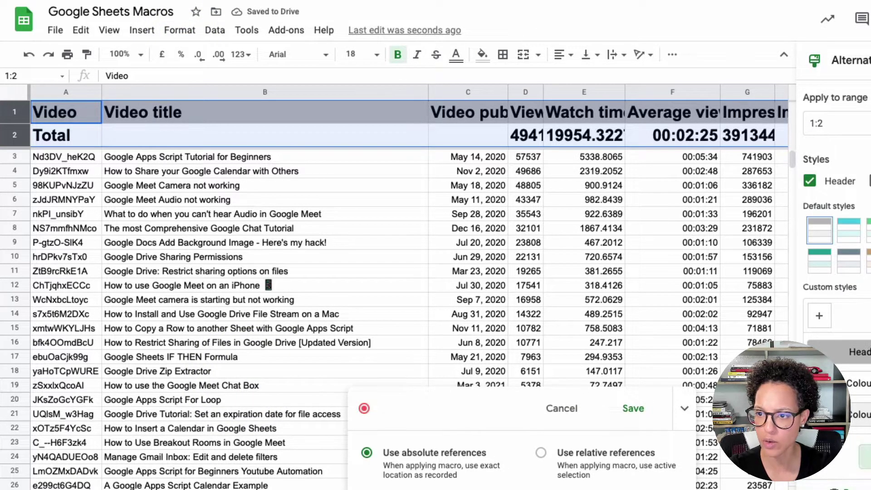
pyautogui.hotkey('ctrl', 'z')
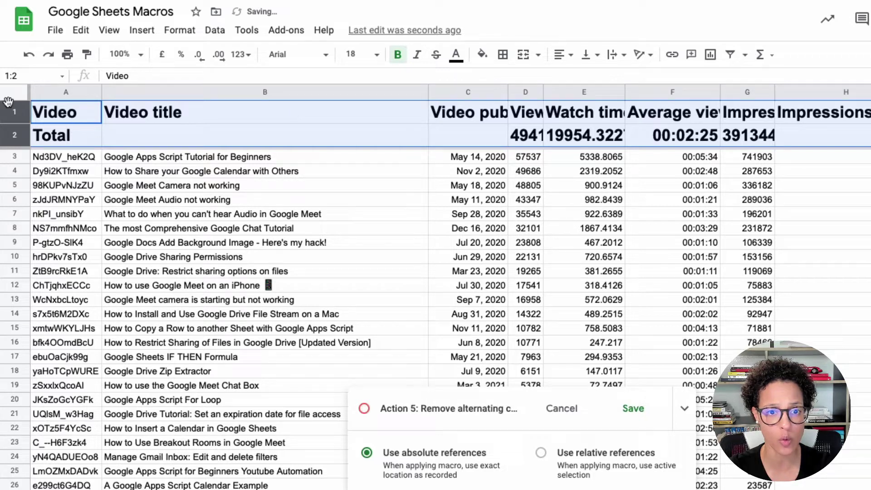
pyautogui.click(67, 109)
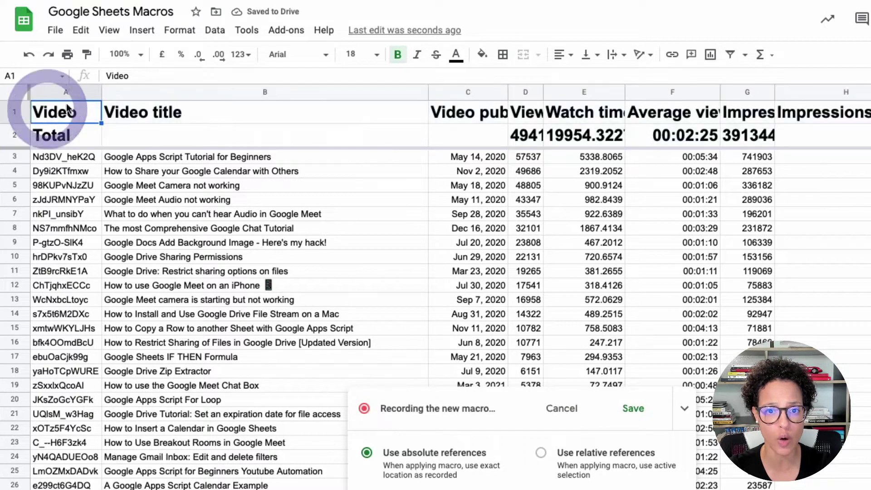
pyautogui.click(180, 30)
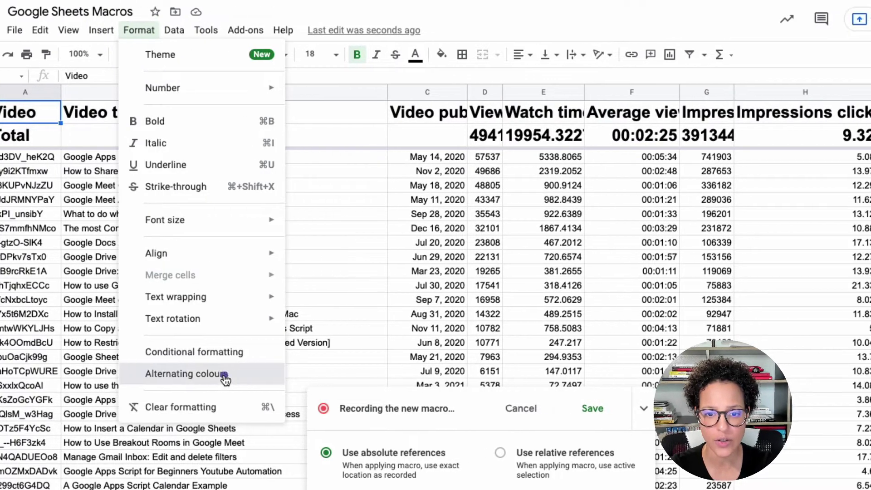
pyautogui.click(266, 379)
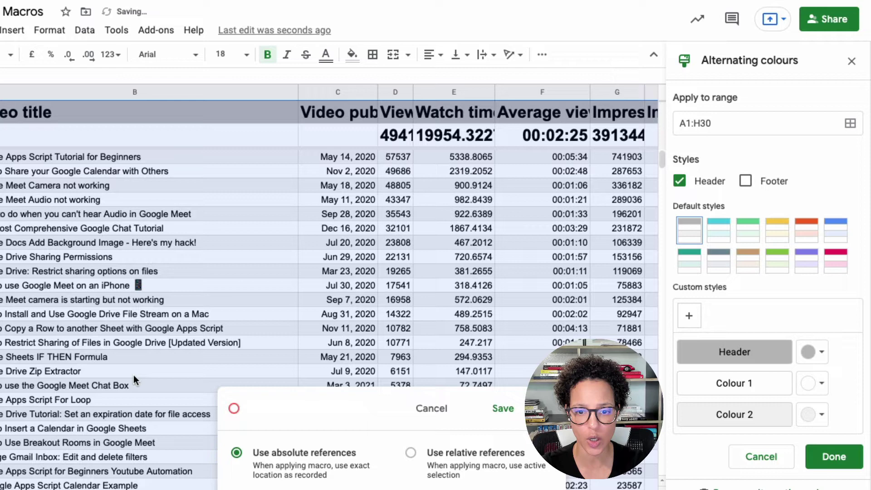
pyautogui.click(806, 260)
pyautogui.click(858, 455)
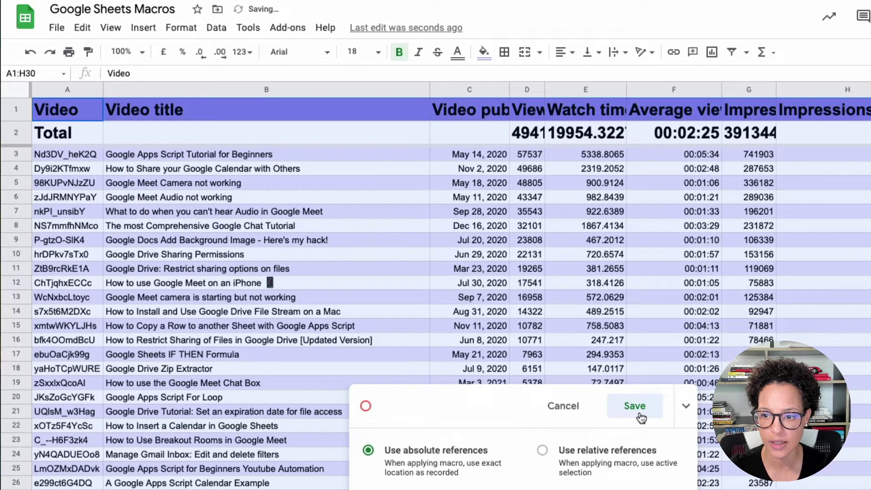
# Step: Save the recording as the macro 'Absolute Formatting' with no shortcut
pyautogui.click(540, 408)
pyautogui.write('Absolute')
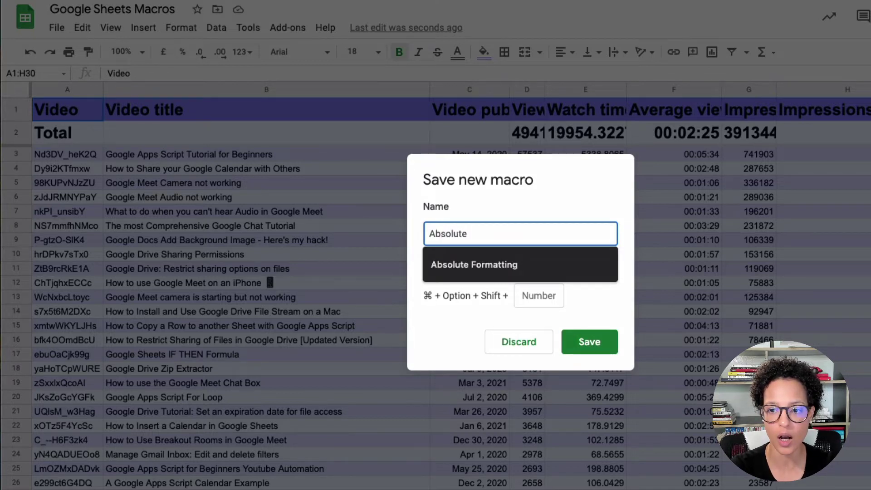
pyautogui.write(' Formatting')
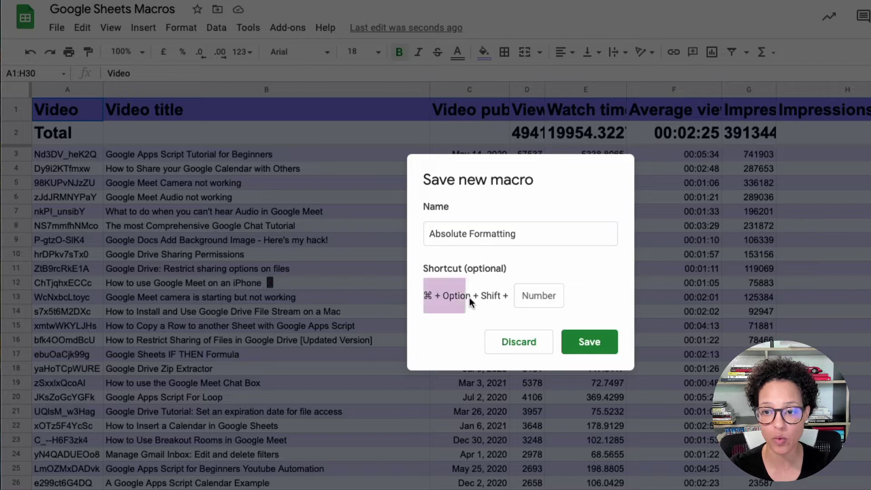
pyautogui.click(529, 297)
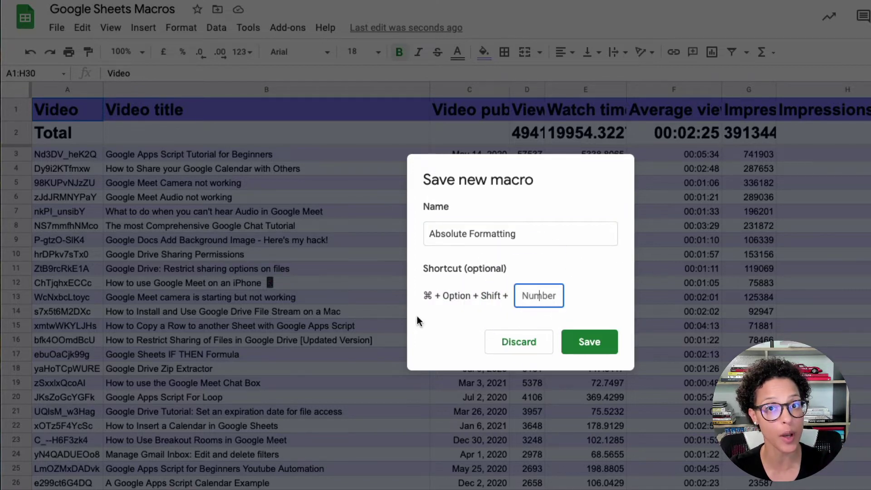
pyautogui.click(579, 342)
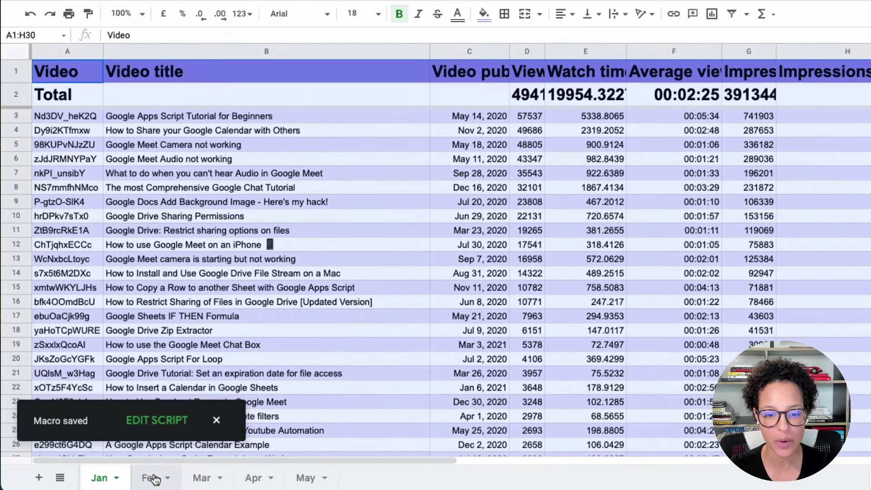
pyautogui.click(154, 489)
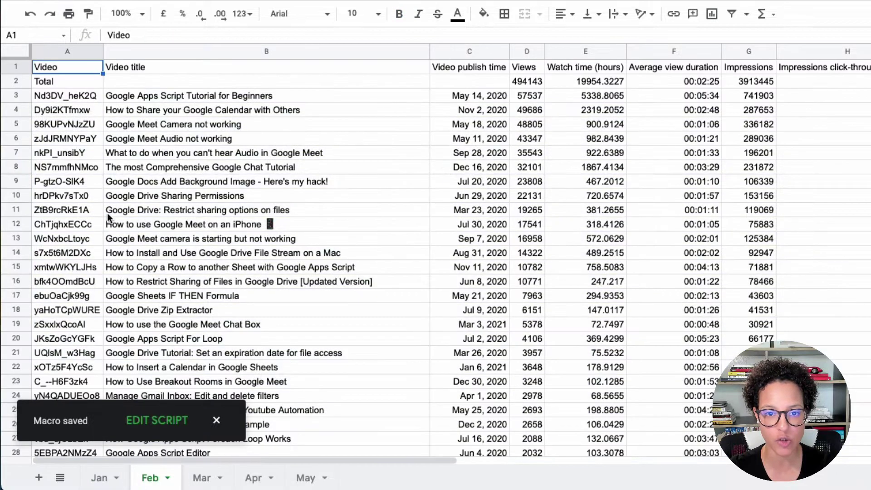
pyautogui.click(72, 124)
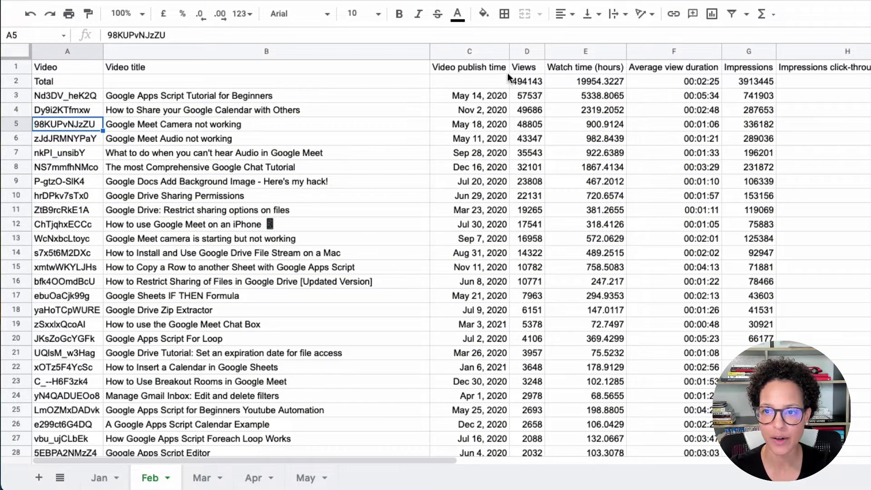
pyautogui.click(526, 66)
pyautogui.moveTo(526, 67); pyautogui.dragTo(590, 66)
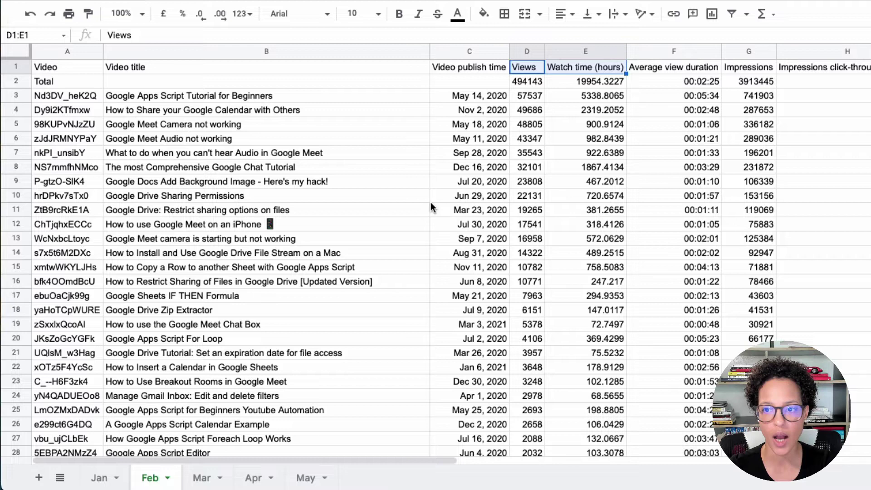
pyautogui.click(451, 69)
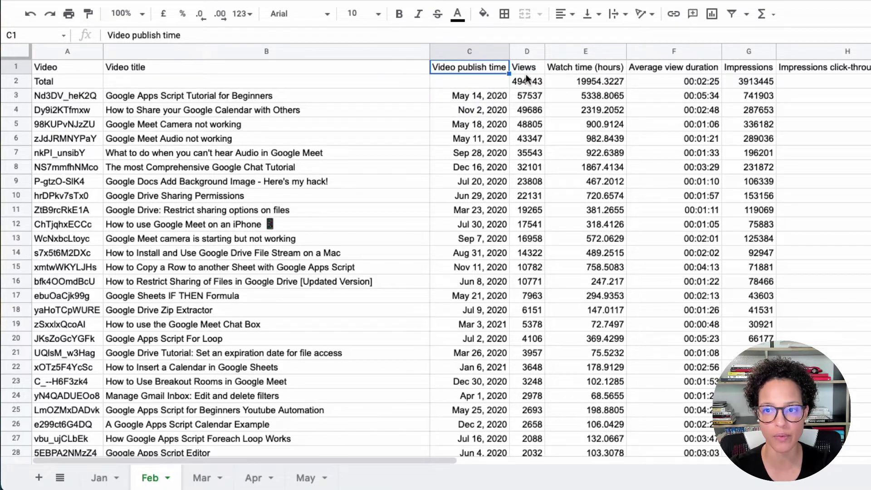
pyautogui.moveTo(525, 68); pyautogui.dragTo(592, 66)
pyautogui.click(476, 64)
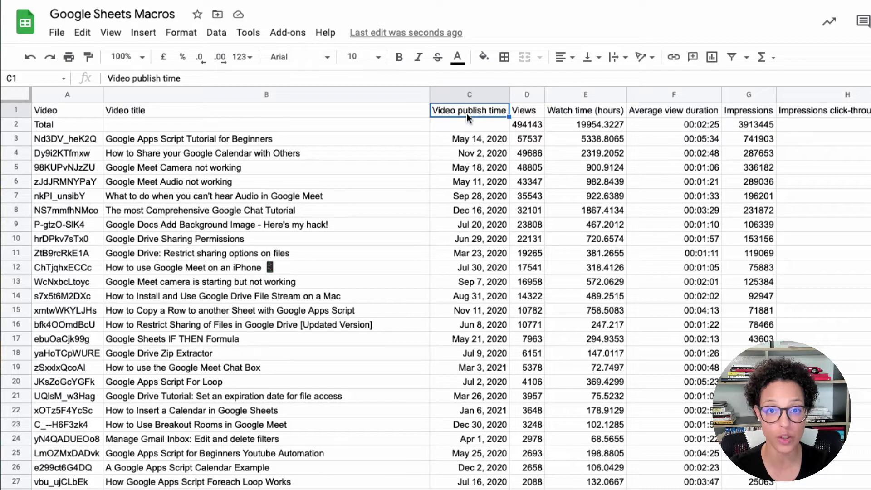
# Step: Start recording another macro using relative references
pyautogui.click(248, 33)
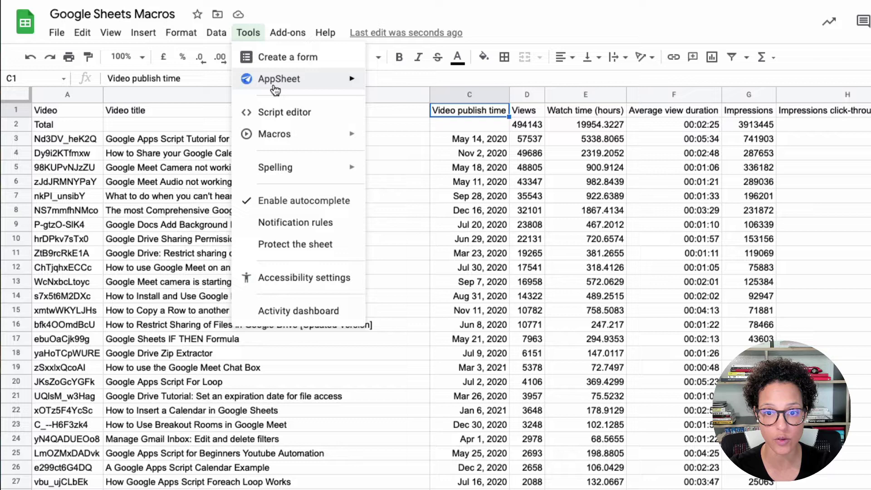
pyautogui.moveTo(293, 135)
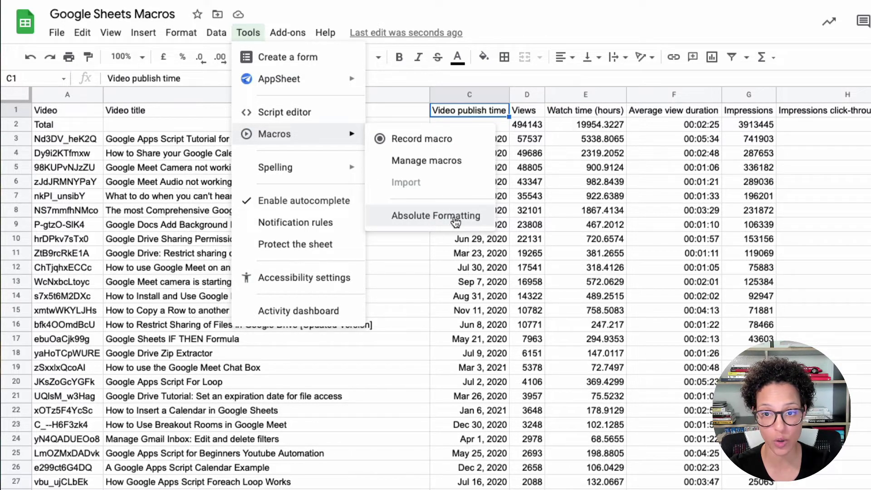
pyautogui.click(395, 141)
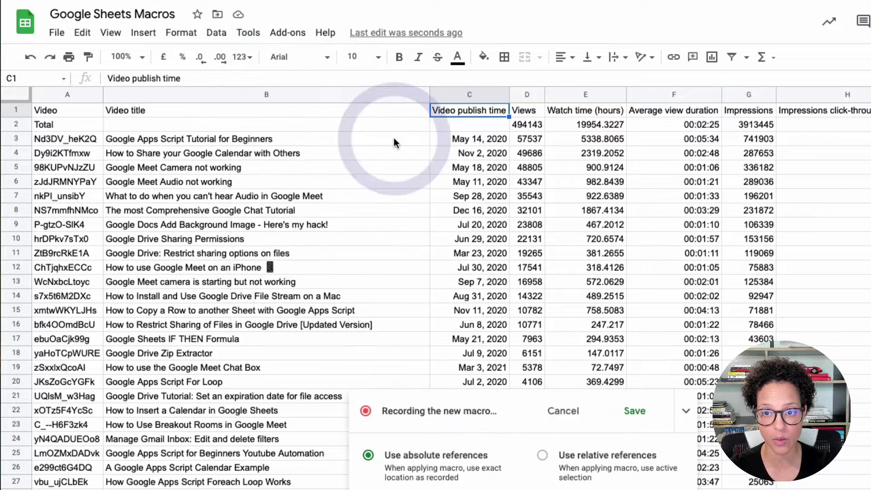
pyautogui.click(542, 454)
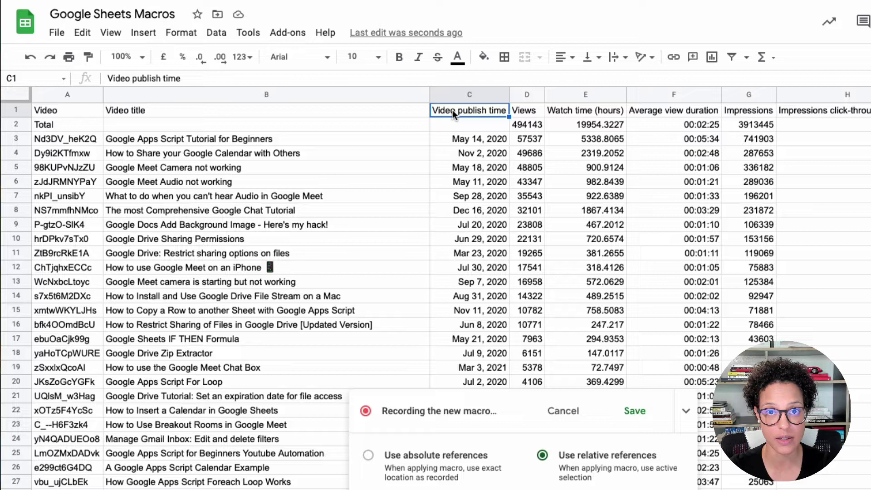
# Step: Make the Views and Watch time headers D1:E1 bold with dark yellow text
pyautogui.moveTo(518, 113); pyautogui.dragTo(583, 114)
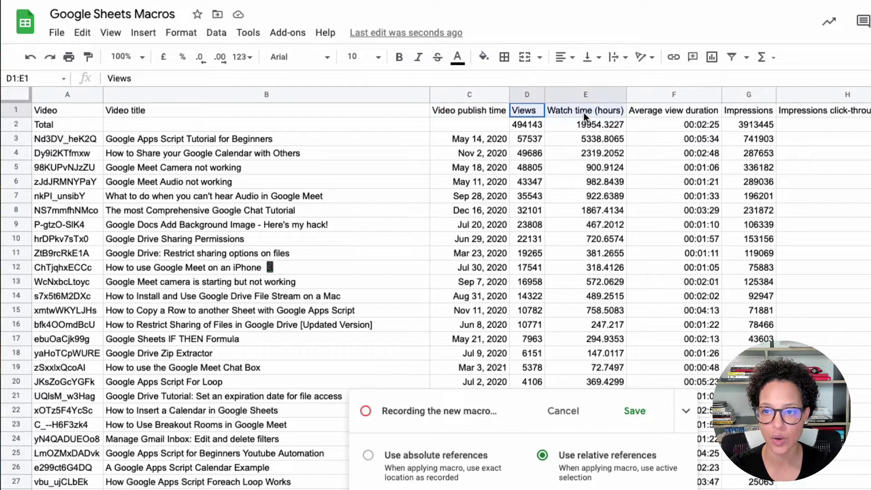
pyautogui.click(398, 57)
pyautogui.click(458, 59)
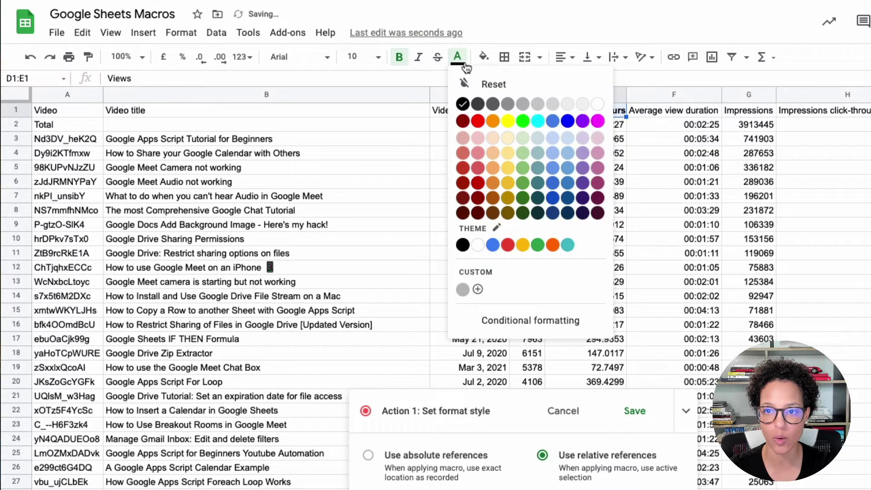
pyautogui.click(508, 181)
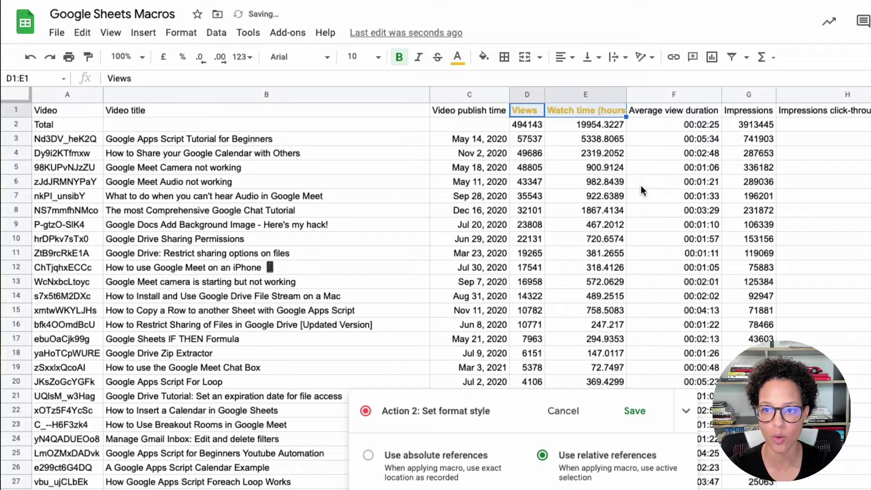
# Step: Save the recording as the macro 'Relative Formatting', then select cell C3
pyautogui.click(635, 410)
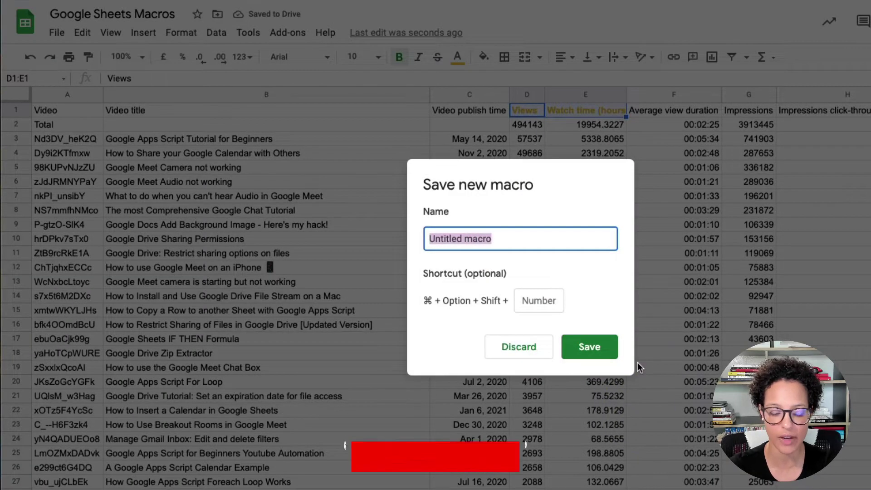
pyautogui.write('R')
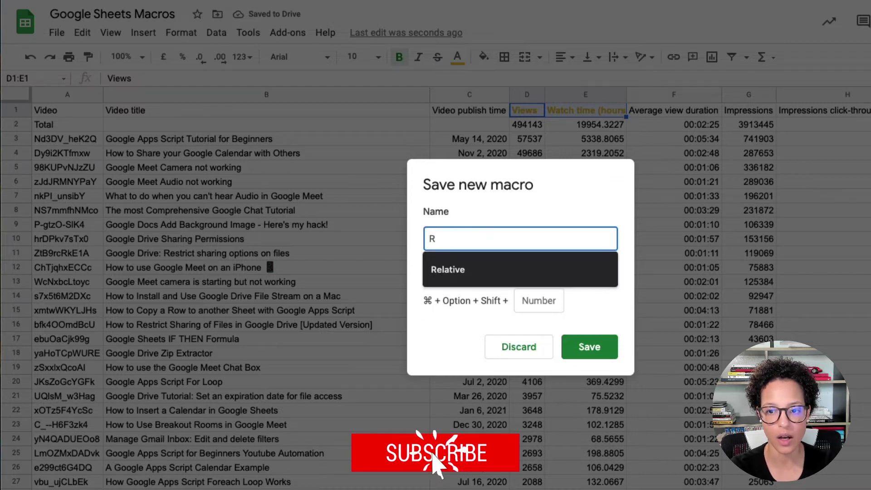
pyautogui.write('elative For')
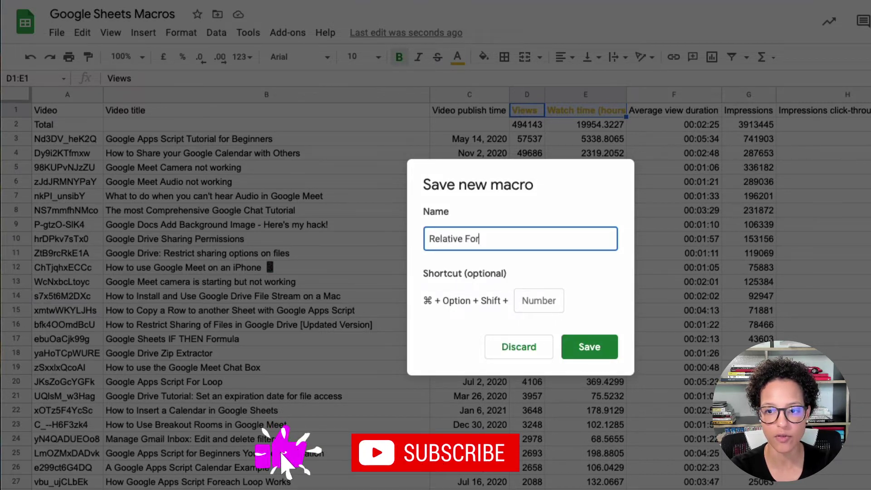
pyautogui.write('matting')
pyautogui.click(592, 347)
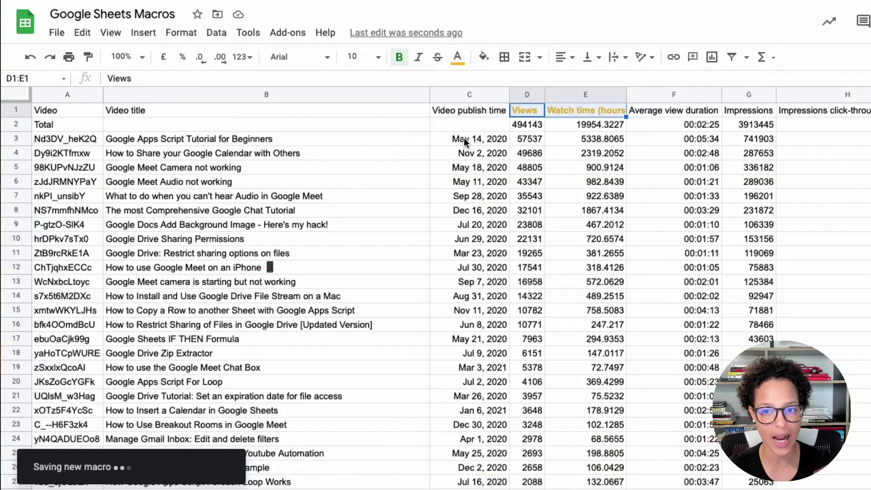
pyautogui.click(463, 137)
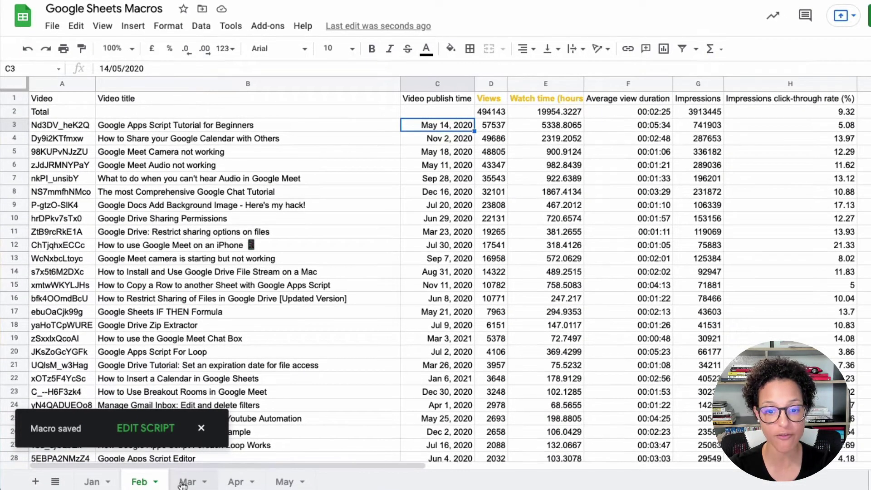
# Step: On the Mar sheet, run the Absolute Formatting macro
pyautogui.click(182, 483)
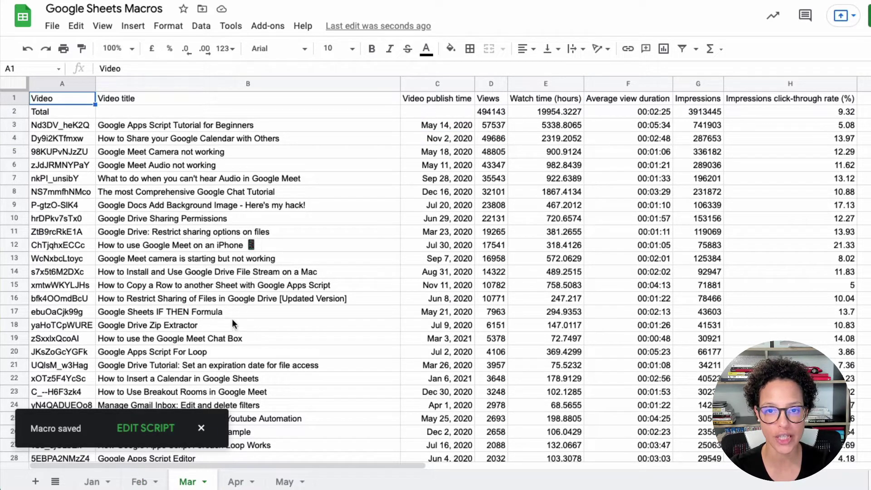
pyautogui.click(232, 27)
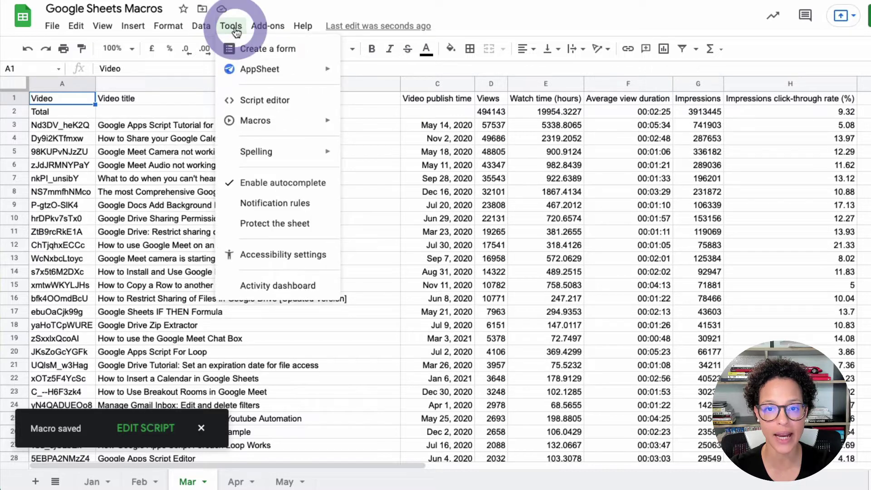
pyautogui.moveTo(280, 118)
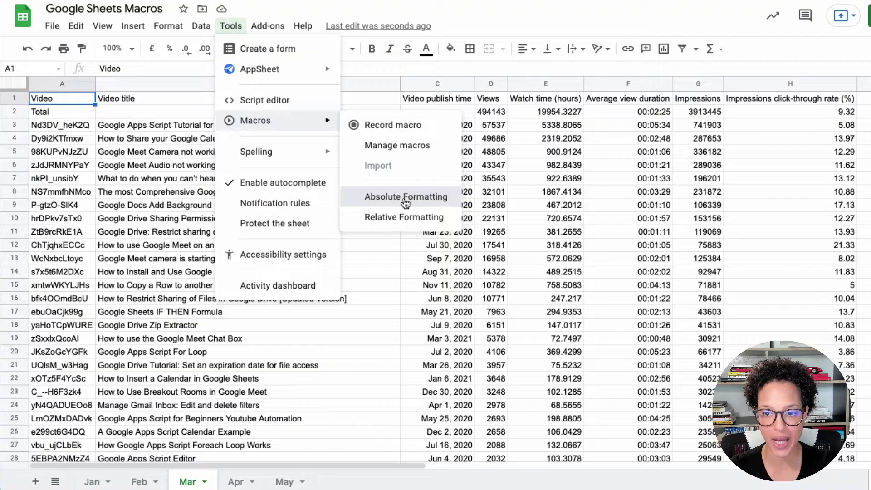
pyautogui.click(403, 199)
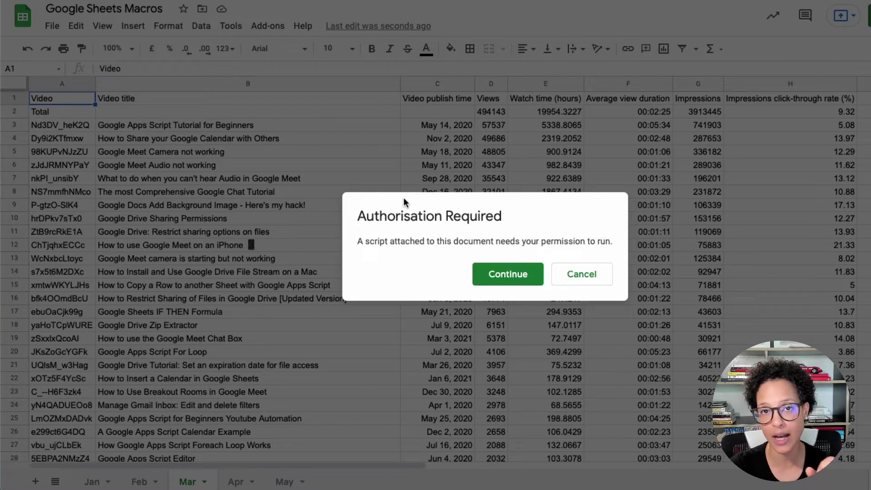
# Step: Authorise the macro script by choosing the account and allowing spreadsheet access
pyautogui.click(497, 275)
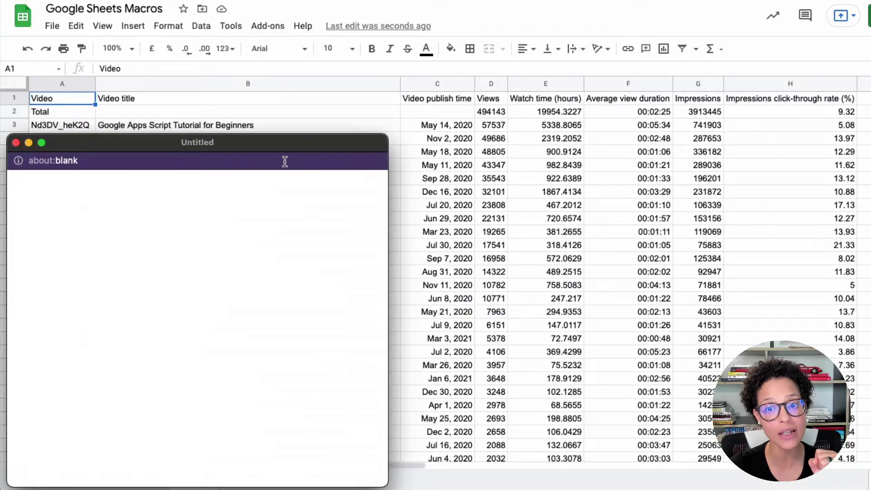
pyautogui.moveTo(258, 147); pyautogui.dragTo(500, 67)
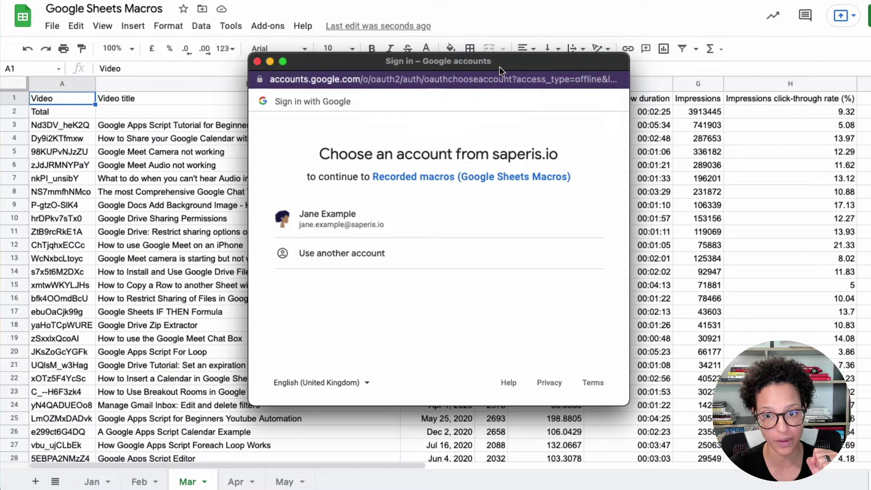
pyautogui.click(341, 228)
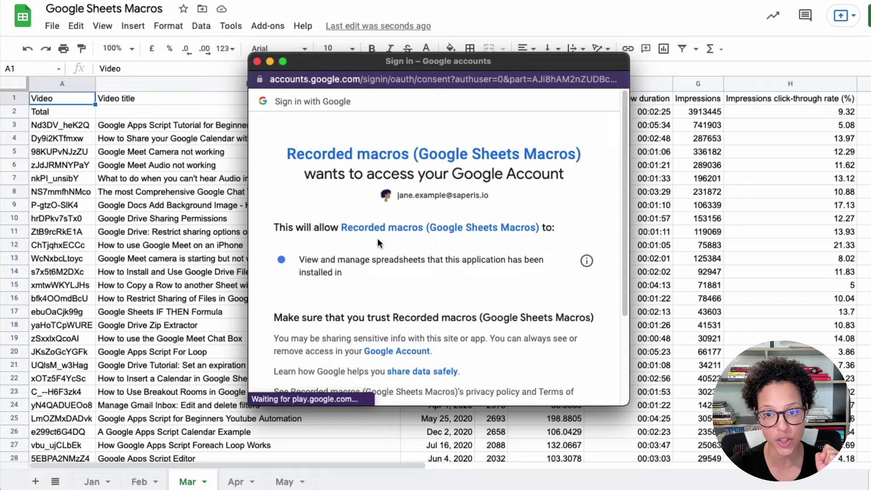
pyautogui.scroll(-3, 468, 276)
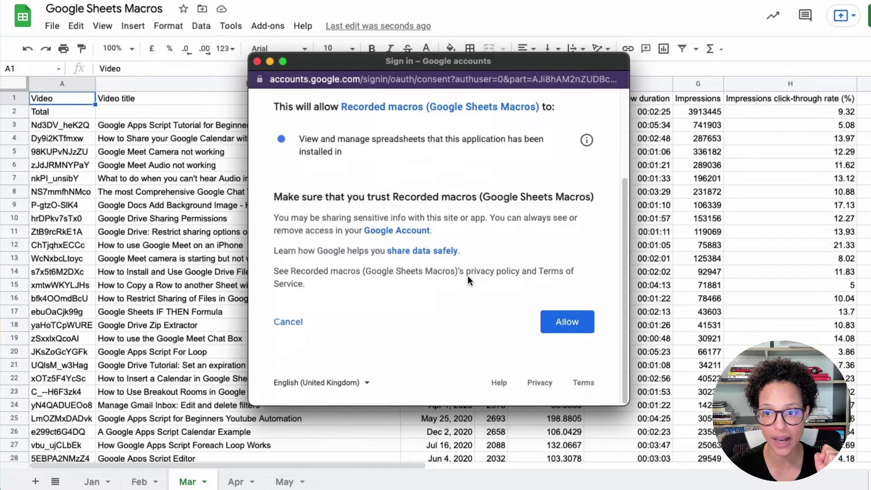
pyautogui.click(557, 324)
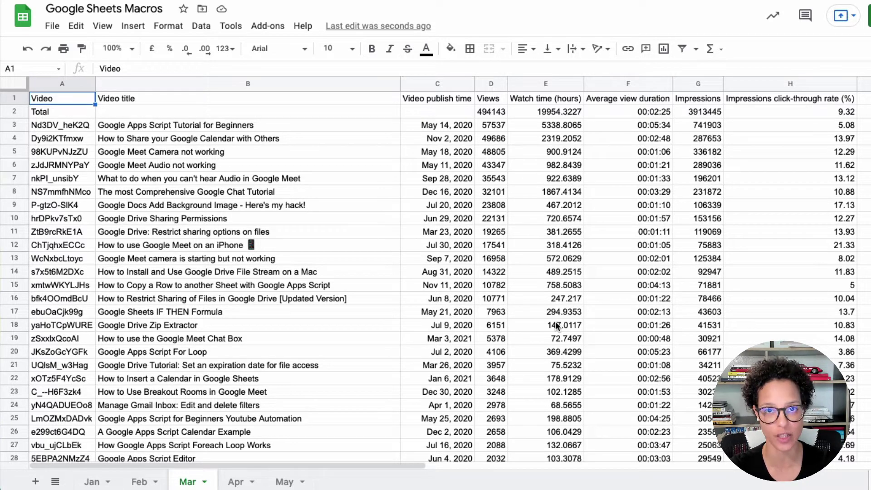
# Step: Run the Absolute Formatting macro on the Mar sheet again, then select cell B3
pyautogui.click(231, 26)
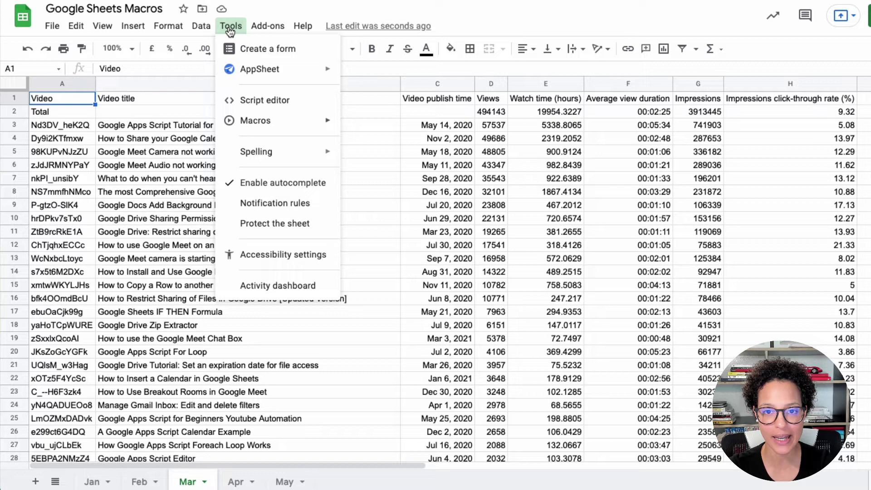
pyautogui.moveTo(284, 123)
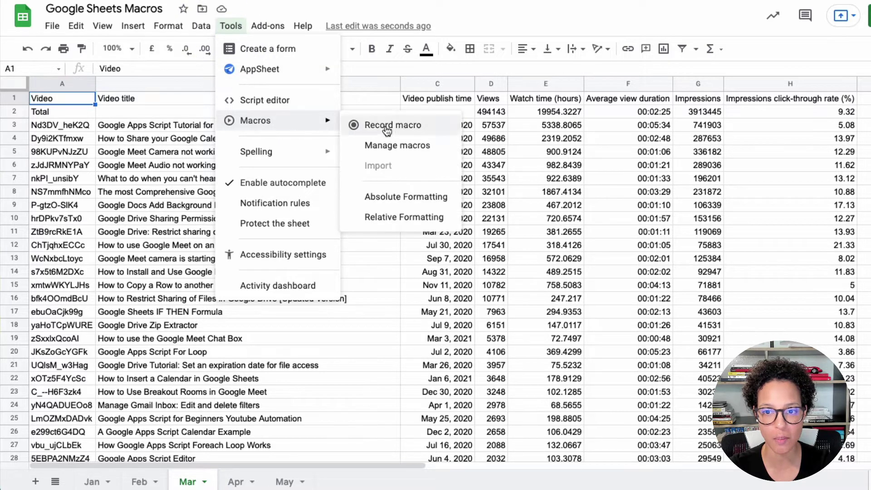
pyautogui.click(392, 201)
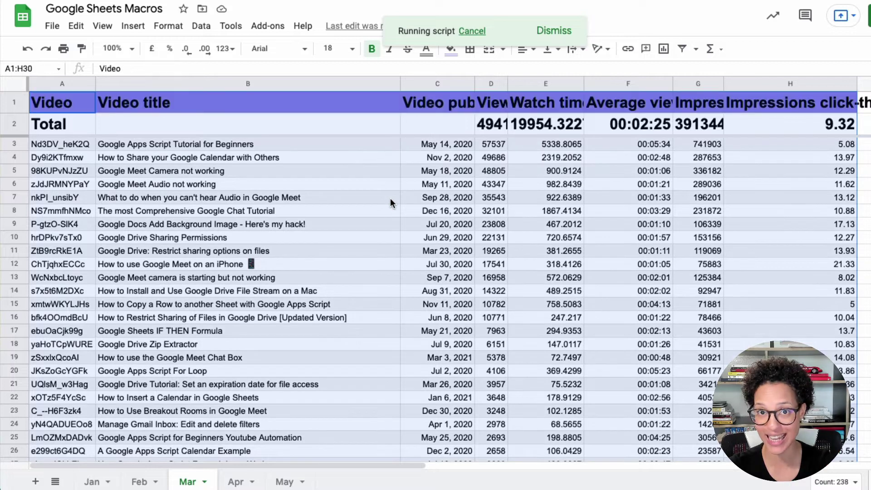
pyautogui.click(176, 149)
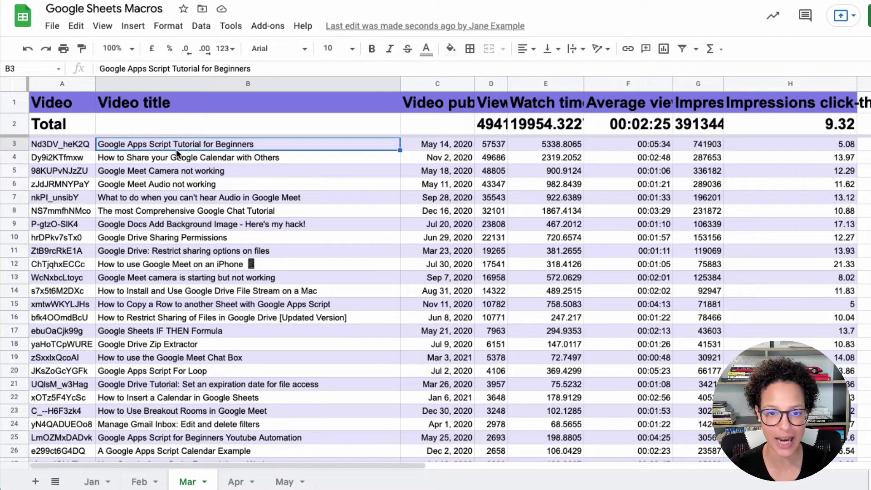
# Step: View the formatted Jan and Mar sheets, then return to the Feb sheet
pyautogui.click(92, 482)
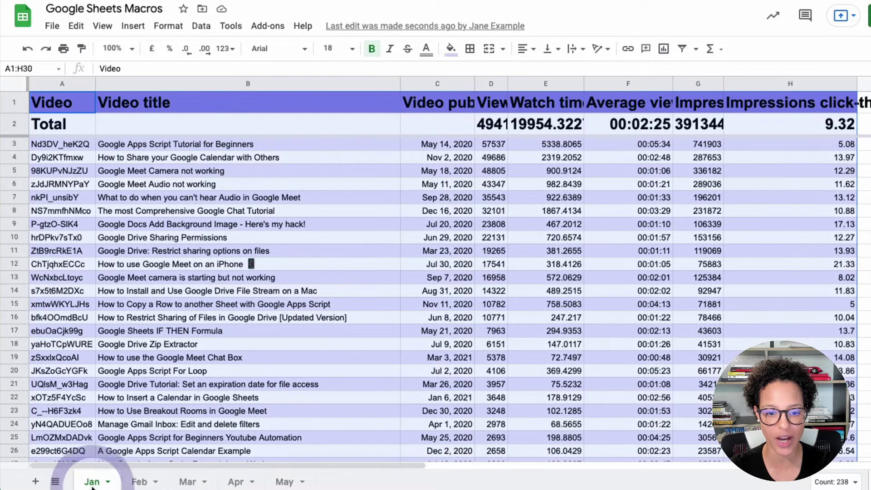
pyautogui.click(57, 108)
pyautogui.click(181, 482)
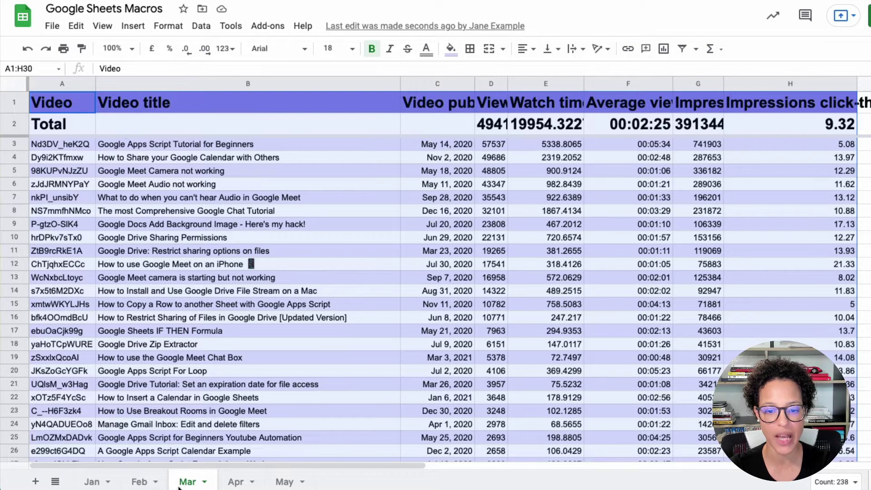
pyautogui.click(138, 483)
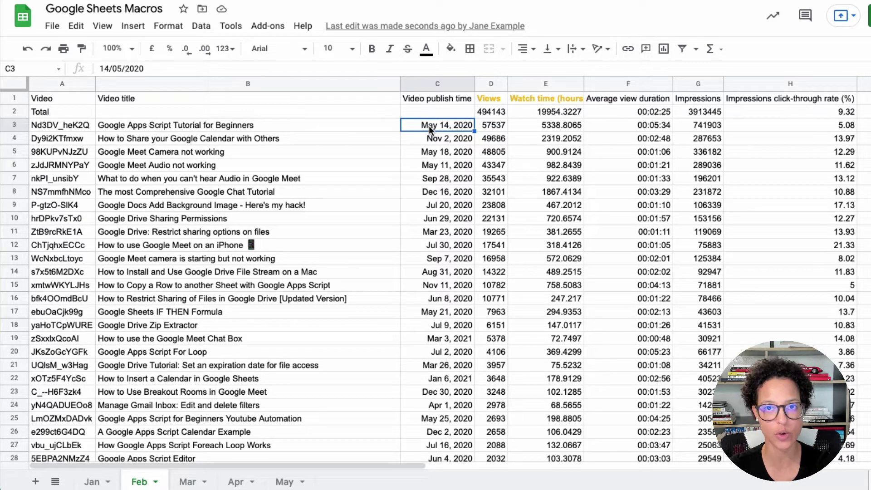
# Step: On the Apr sheet, run the Relative Formatting macro from cell C1
pyautogui.click(236, 483)
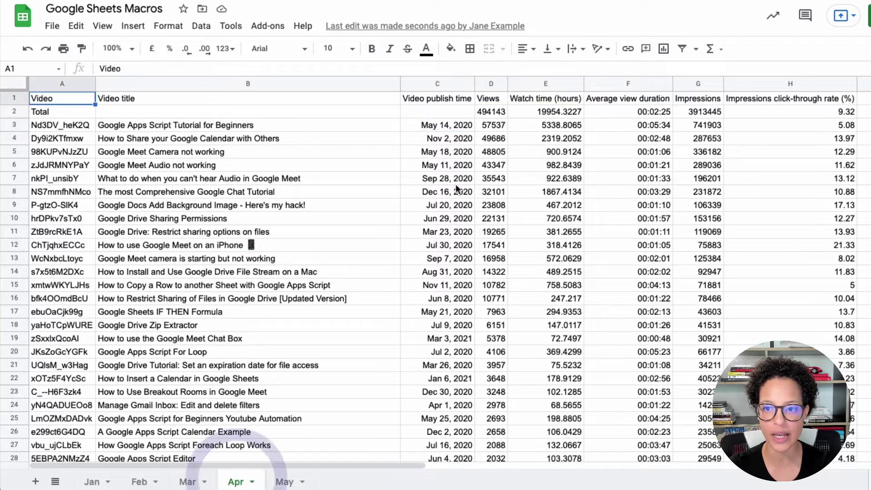
pyautogui.click(434, 100)
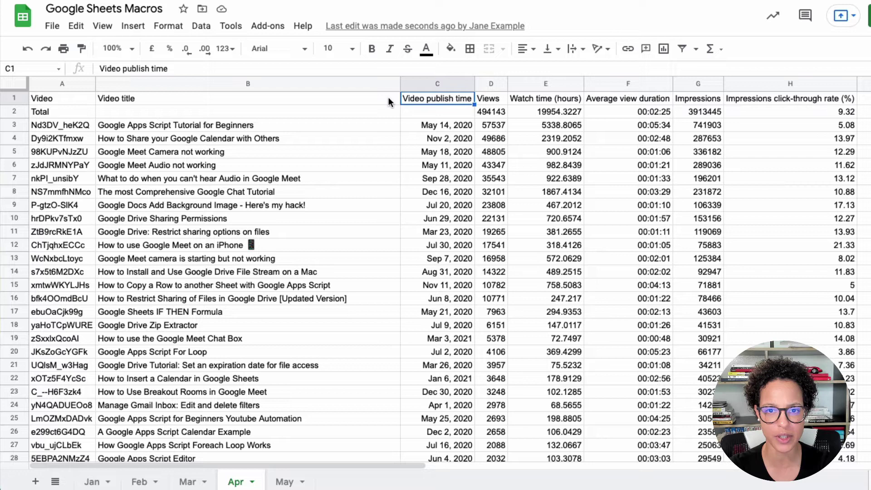
pyautogui.click(231, 26)
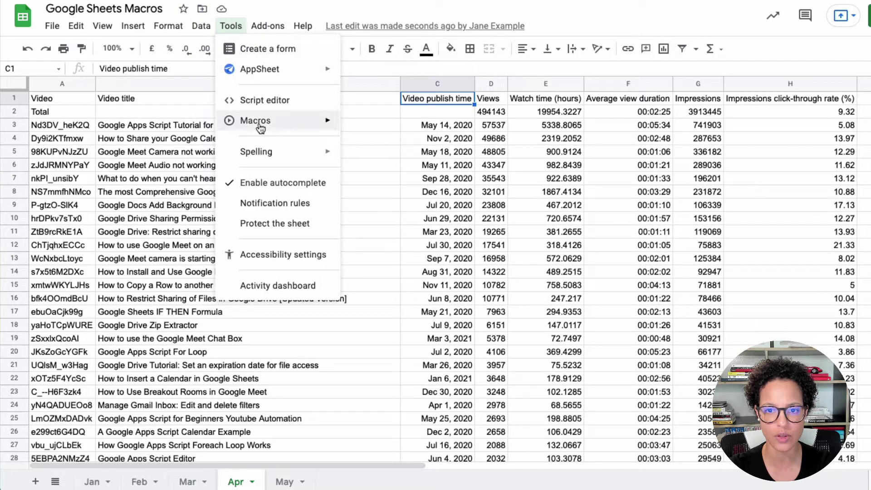
pyautogui.moveTo(260, 129)
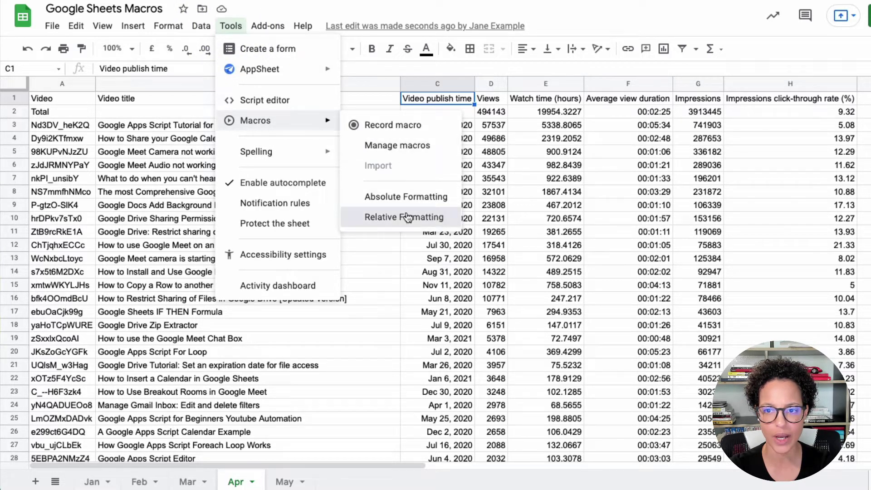
pyautogui.click(407, 218)
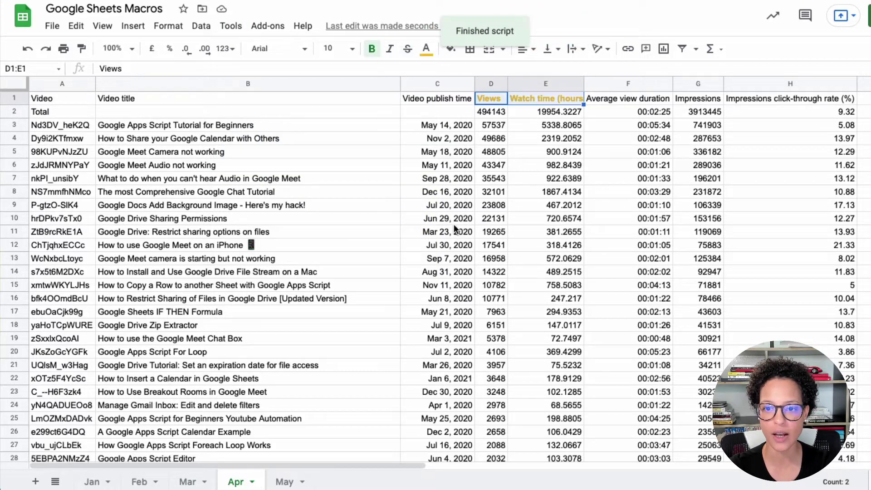
# Step: Run Relative Formatting again from cell B9, then select cell B6
pyautogui.click(195, 204)
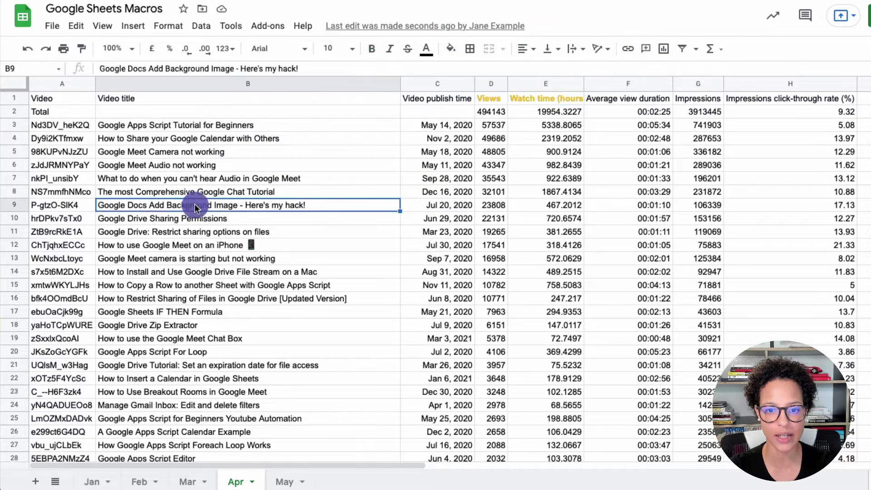
pyautogui.click(230, 26)
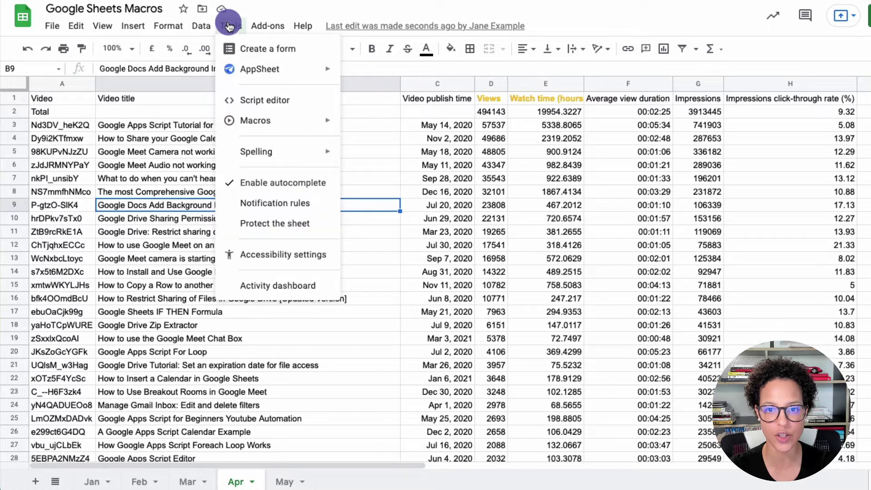
pyautogui.moveTo(278, 121)
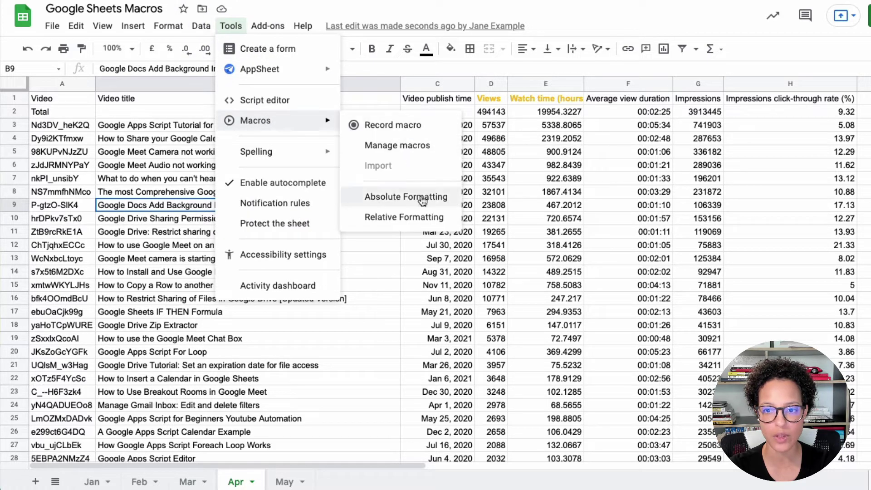
pyautogui.click(412, 218)
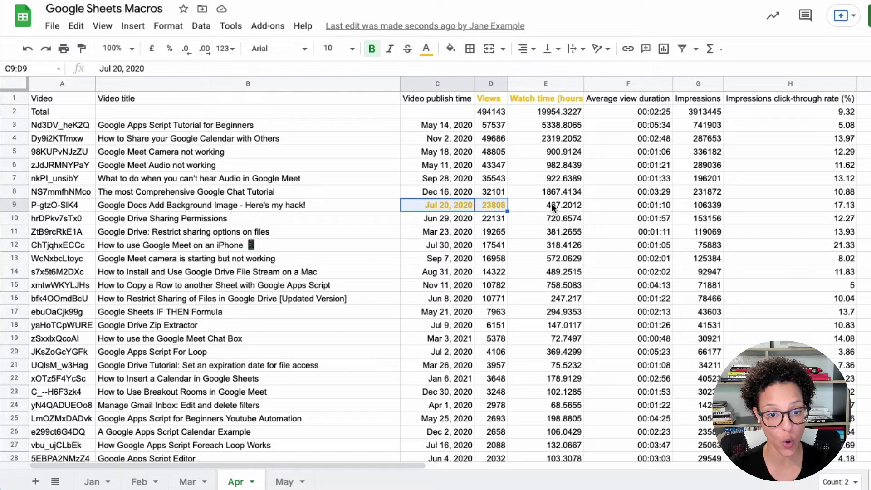
pyautogui.click(364, 169)
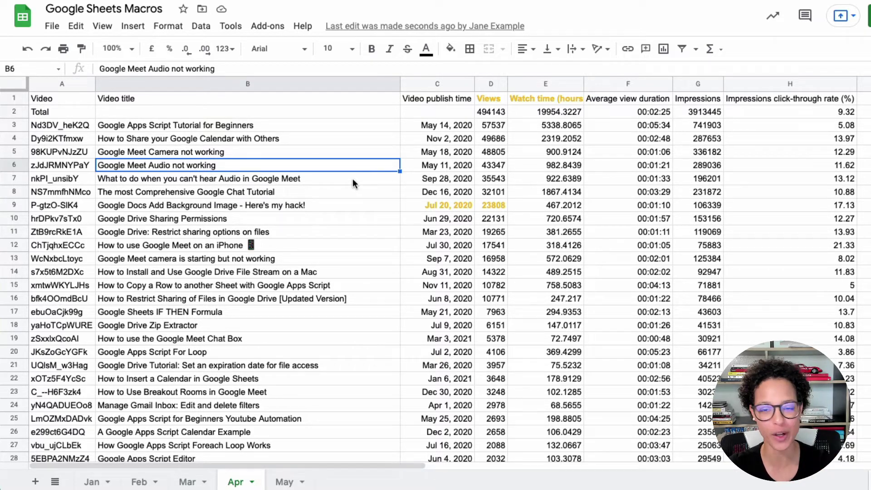
pyautogui.click(230, 26)
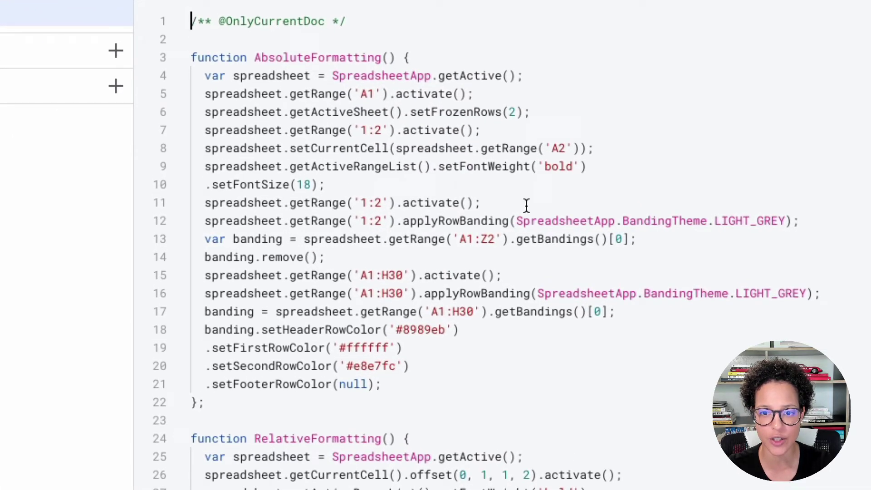
# Step: Change AbsoluteFormatting's setFontSize(18) to setFontSize(38) in macros.gs and save the project
pyautogui.click(311, 181)
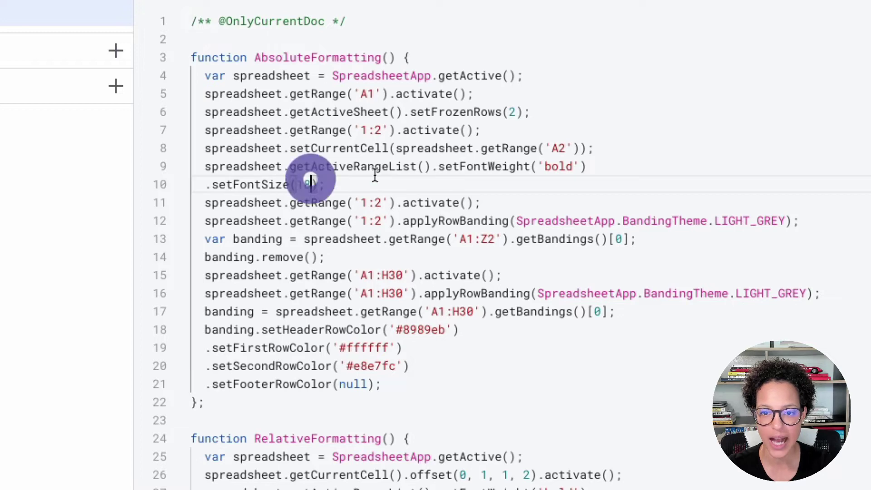
pyautogui.press('BackSpace')
pyautogui.press('BackSpace')
pyautogui.write('3')
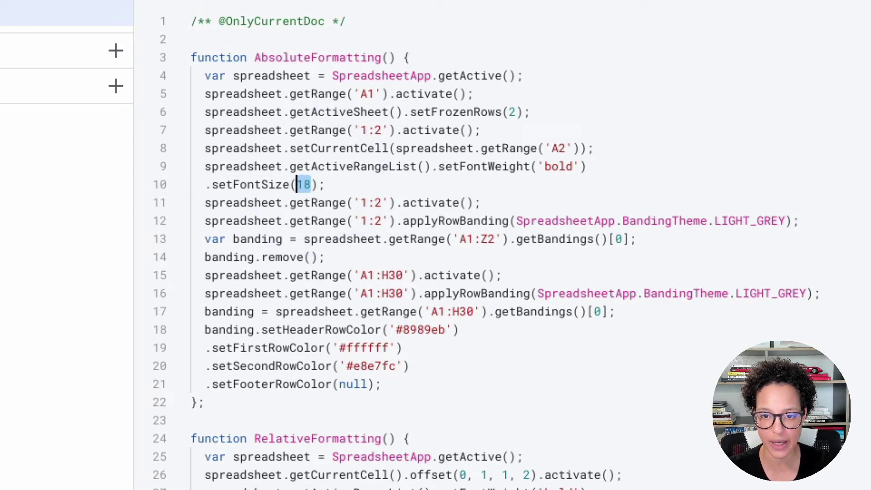
pyautogui.write('8')
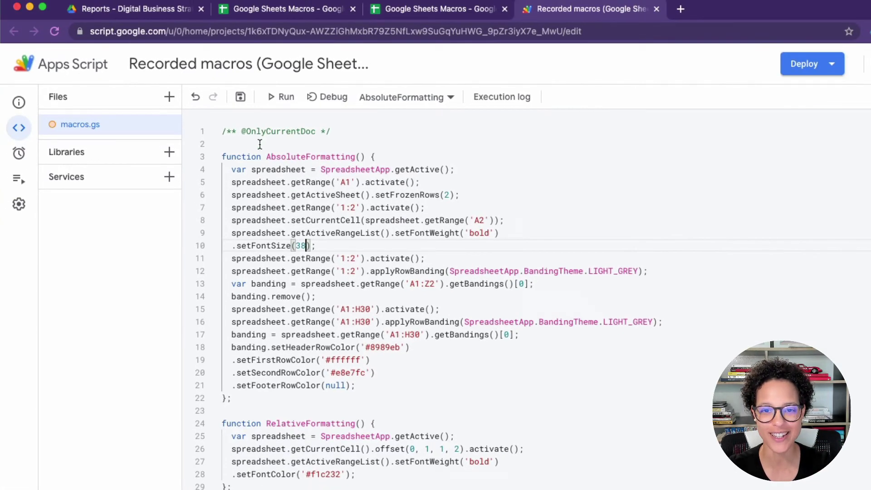
pyautogui.click(240, 97)
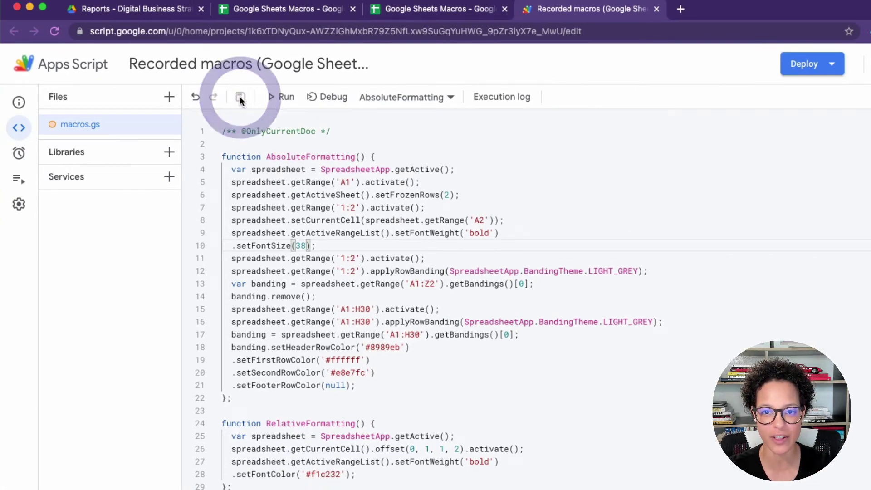
# Step: Go to the May sheet in the Macros spreadsheet, checking the edited script alongside
pyautogui.click(431, 10)
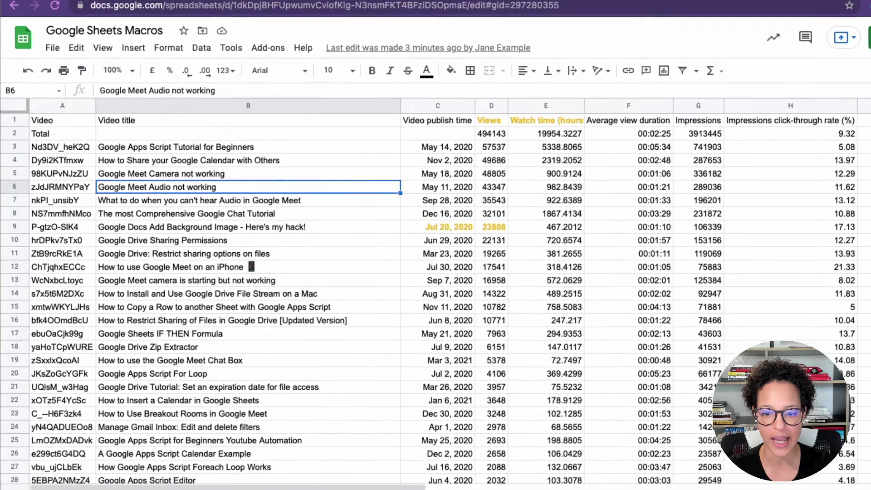
pyautogui.click(285, 480)
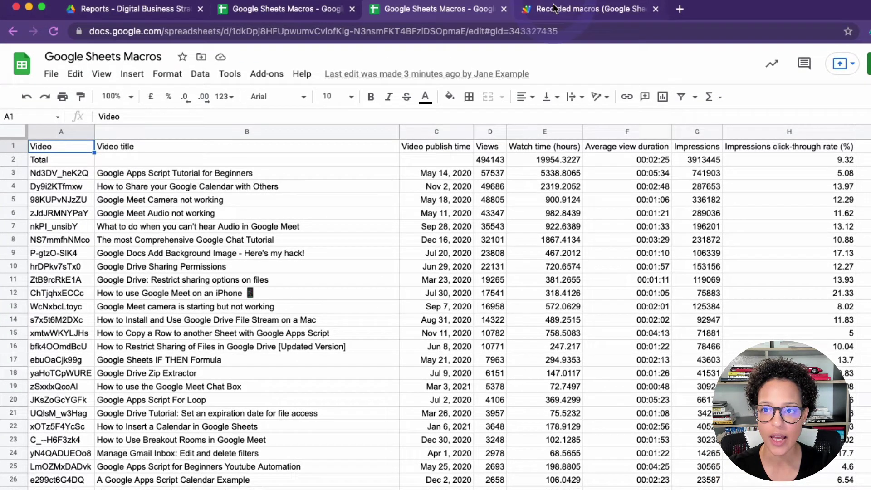
pyautogui.click(553, 6)
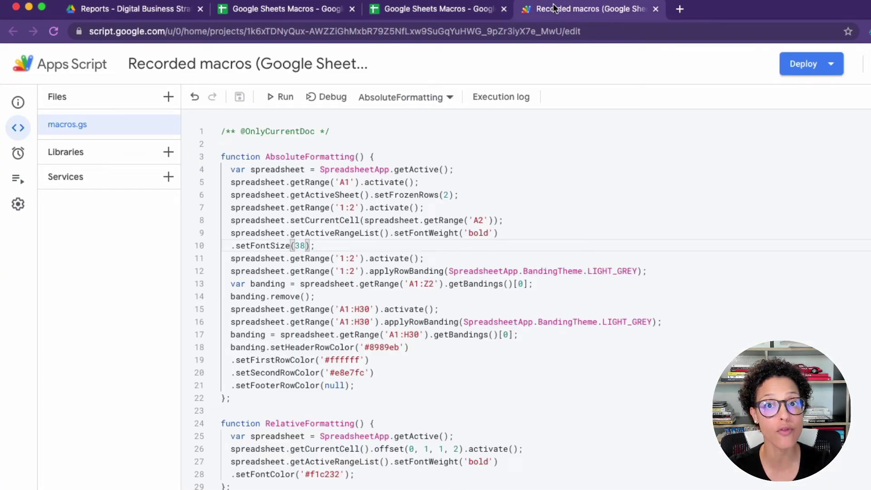
pyautogui.click(422, 12)
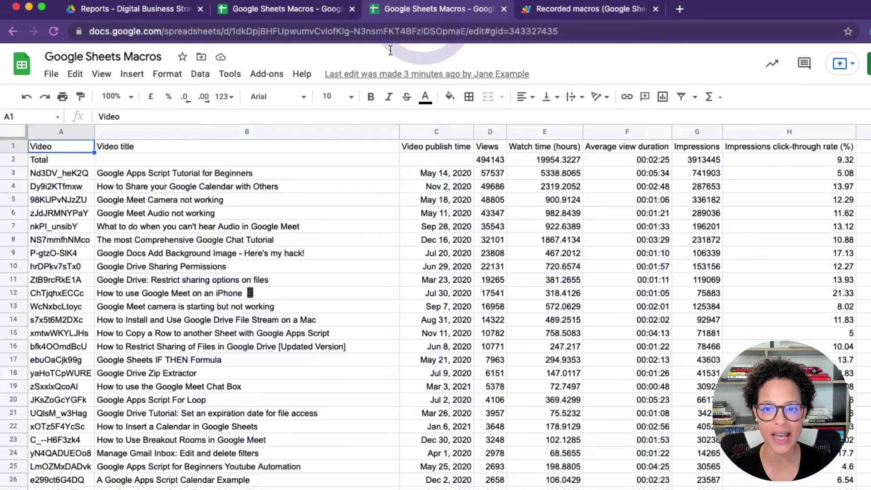
# Step: Run Absolute Formatting on May, leaving 38-point bold top rows over purple banding
pyautogui.click(231, 77)
pyautogui.moveTo(249, 170)
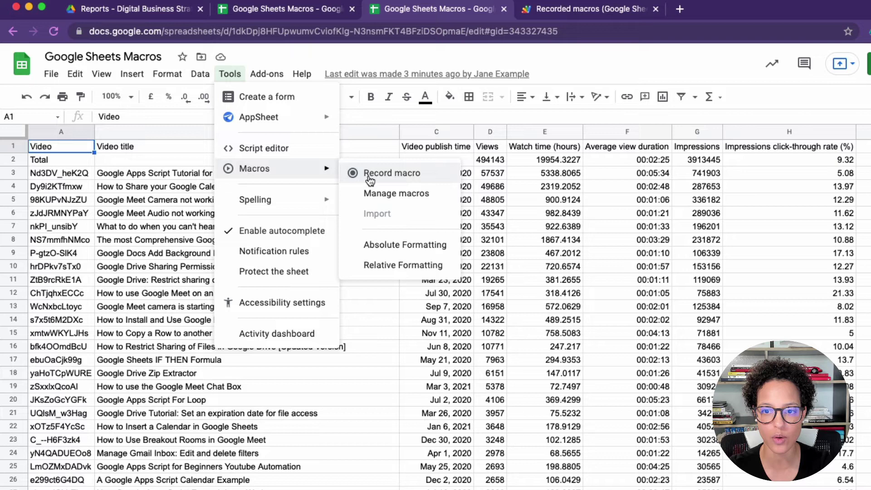
pyautogui.click(422, 244)
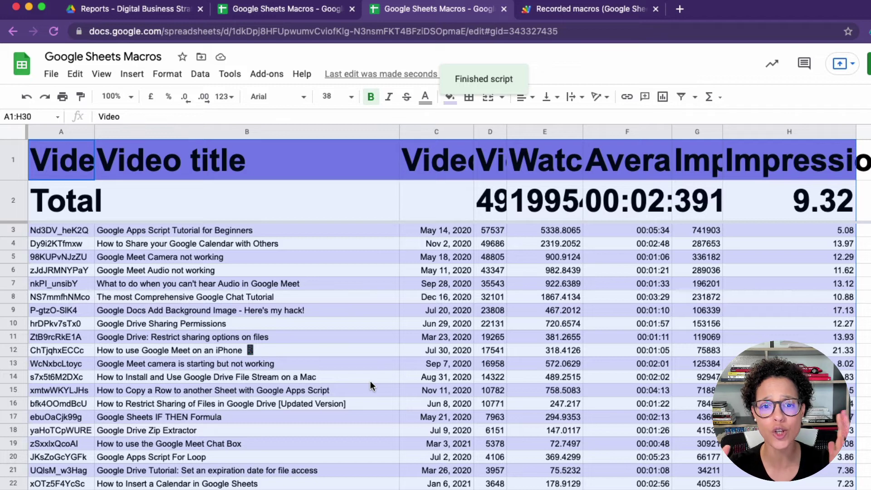
pyautogui.click(239, 169)
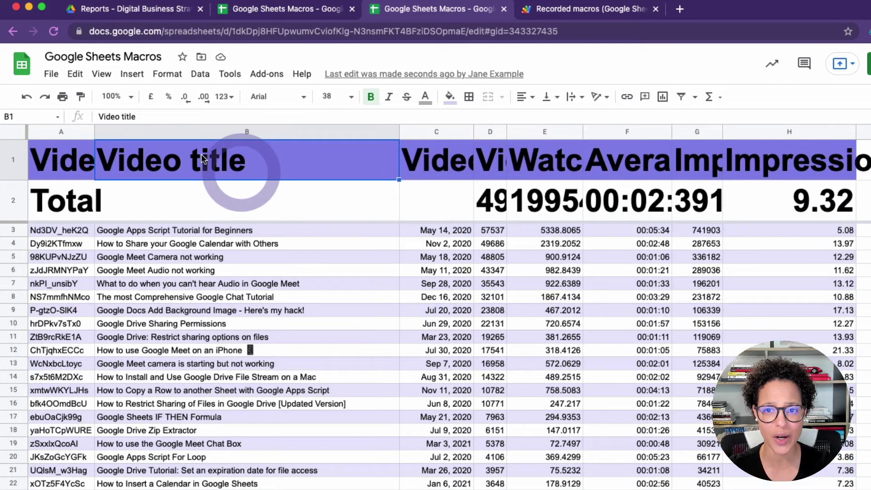
pyautogui.click(551, 12)
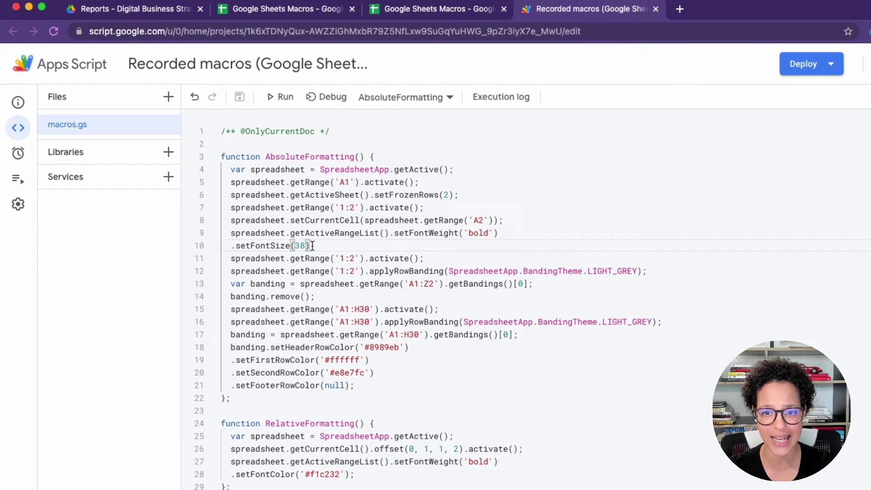
pyautogui.click(434, 11)
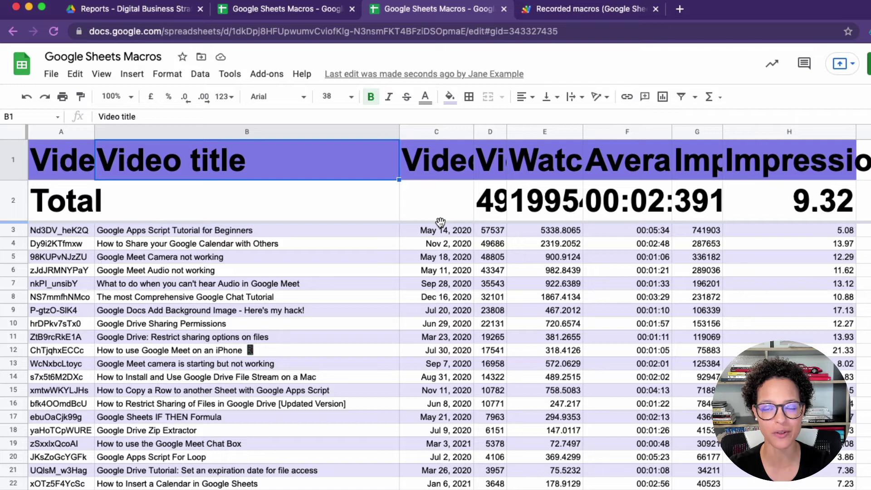
# Step: Remove Absolute Formatting in Manage macros and confirm with Update
pyautogui.click(436, 297)
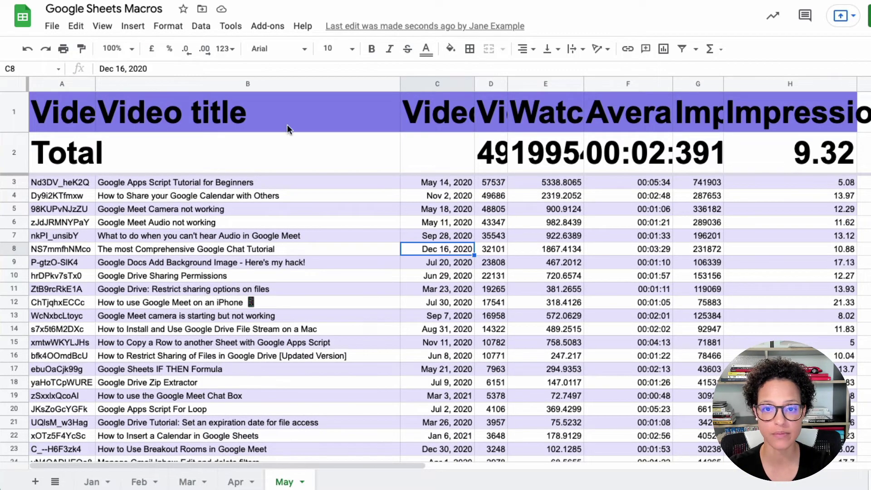
pyautogui.click(230, 27)
pyautogui.moveTo(263, 120)
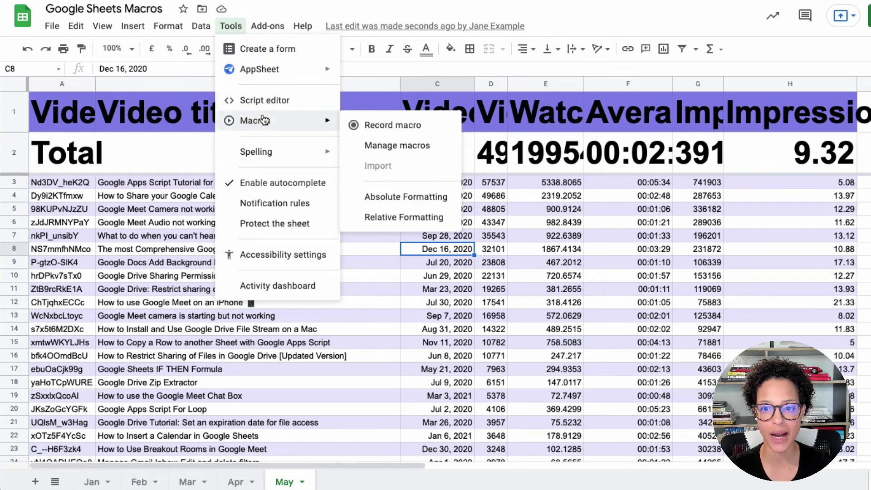
pyautogui.click(442, 145)
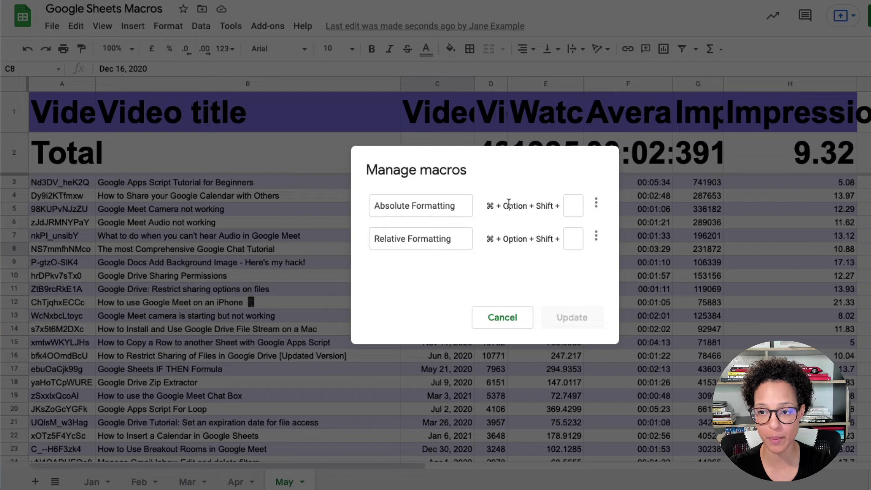
pyautogui.click(597, 204)
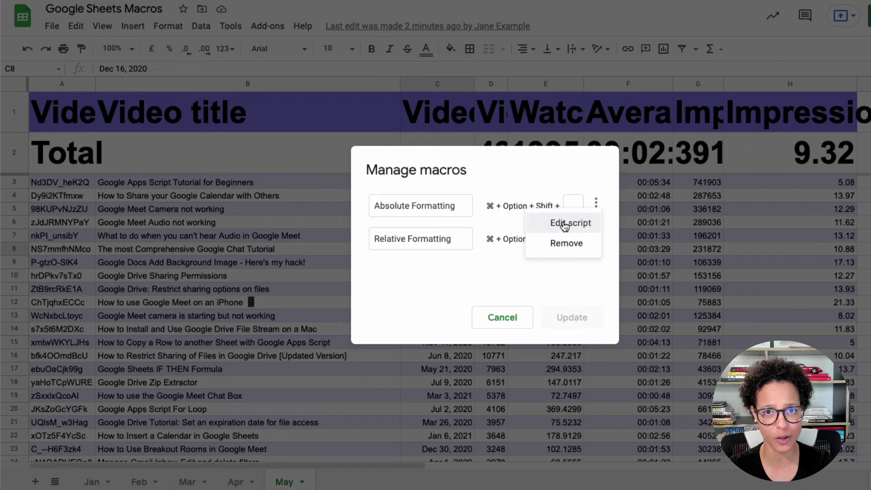
pyautogui.click(550, 252)
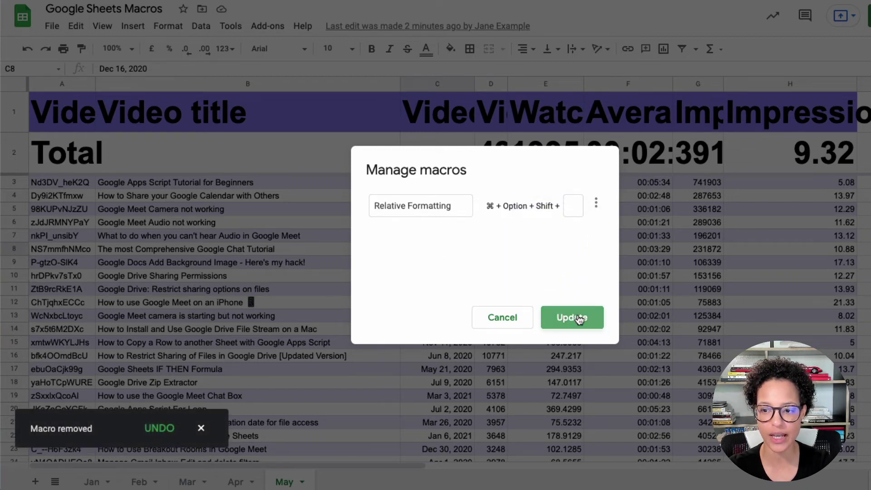
pyautogui.click(579, 319)
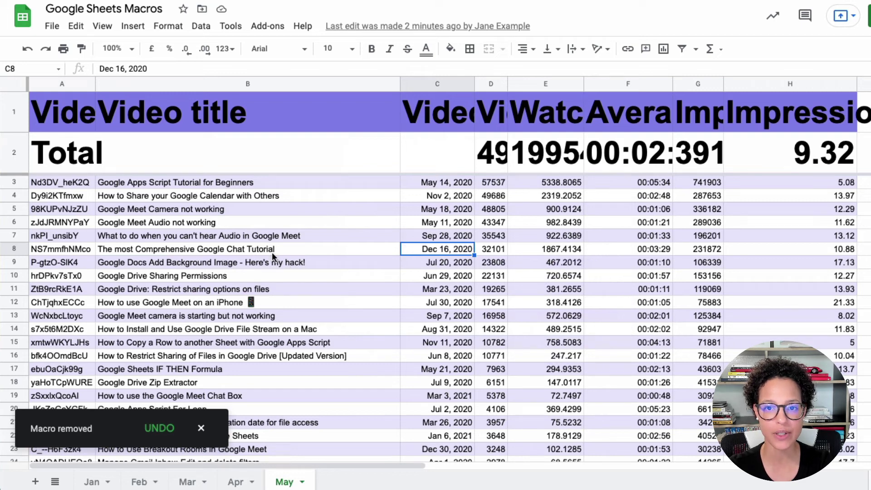
# Step: Add the AbsoluteFormatting function from the macro Import dialog, then confirm it is listed again
pyautogui.click(232, 25)
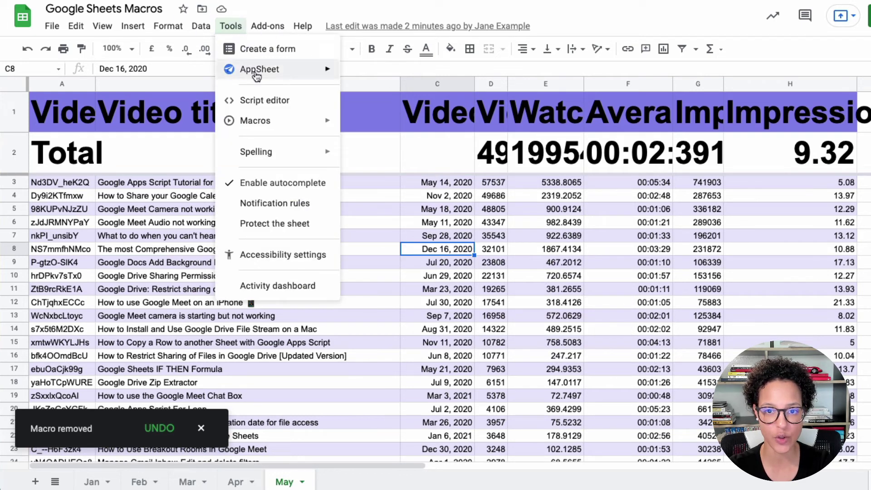
pyautogui.moveTo(272, 121)
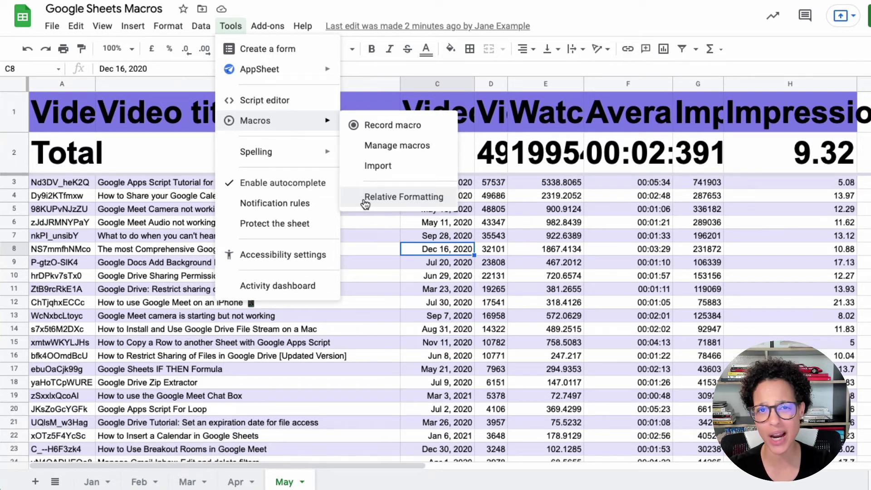
pyautogui.click(399, 167)
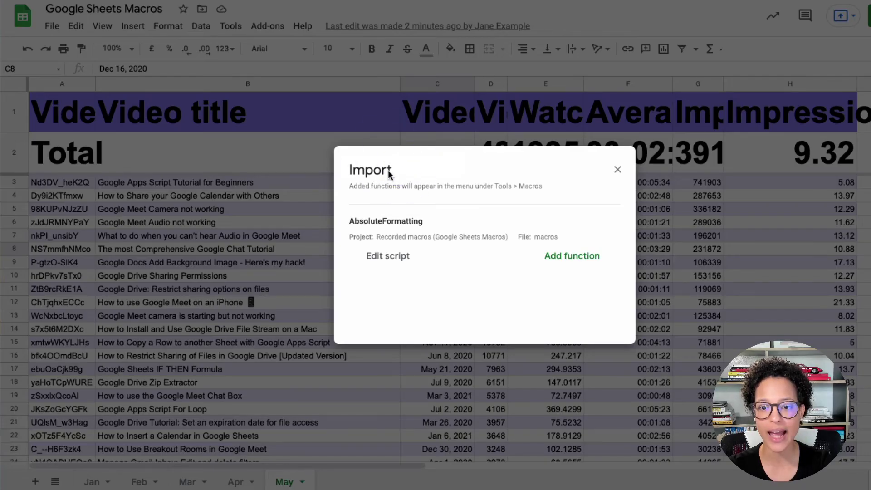
pyautogui.moveTo(425, 247); pyautogui.dragTo(379, 268)
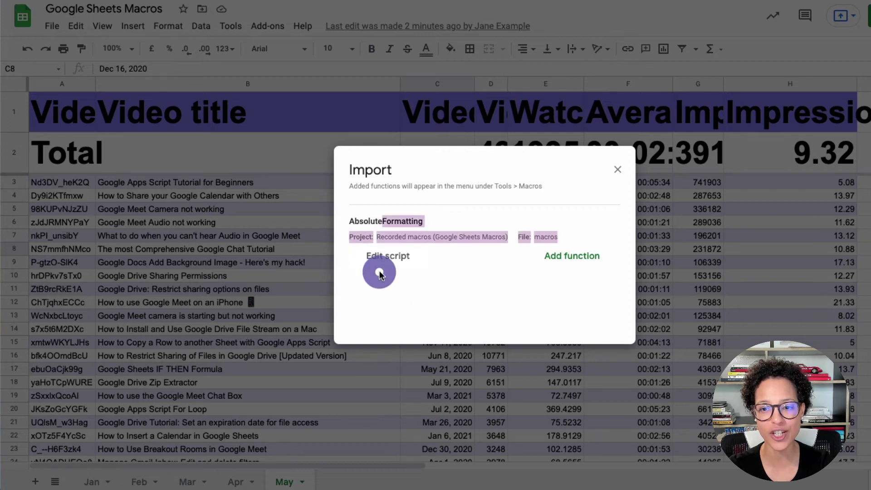
pyautogui.click(380, 271)
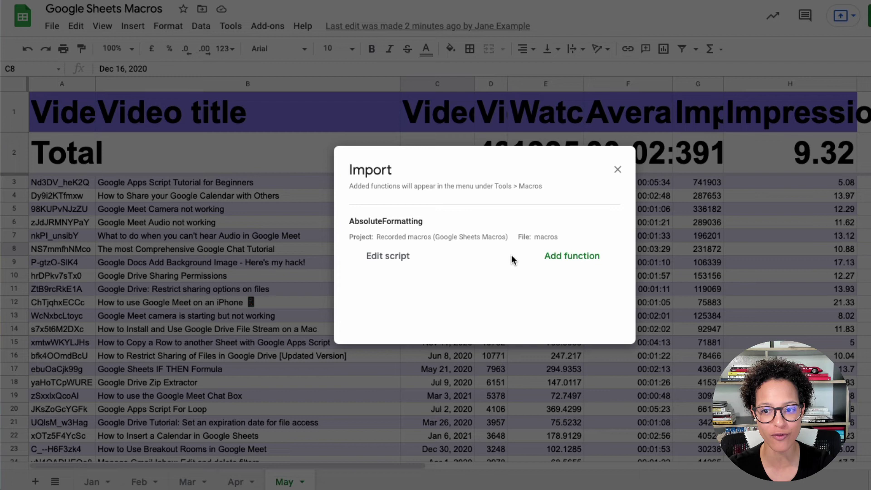
pyautogui.click(562, 265)
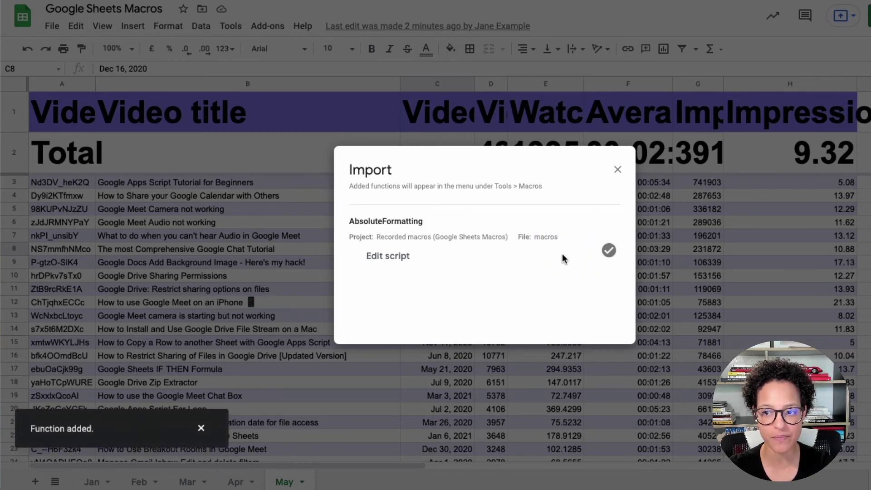
pyautogui.click(618, 170)
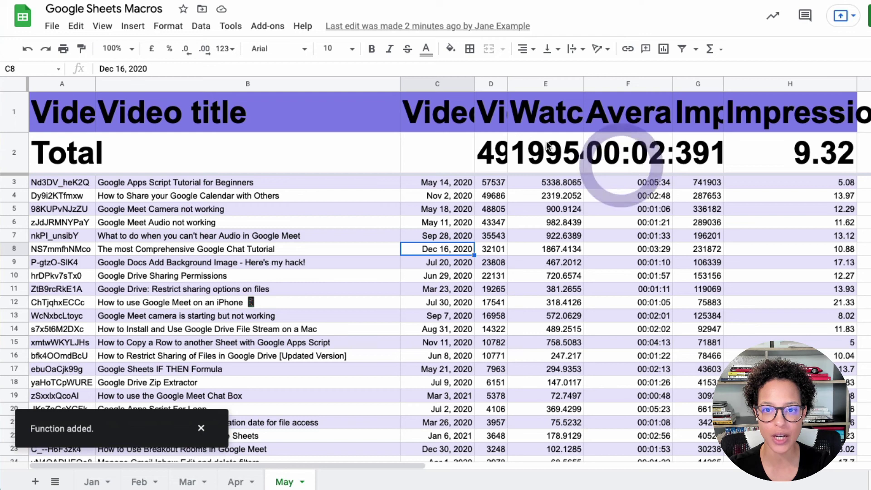
pyautogui.click(232, 27)
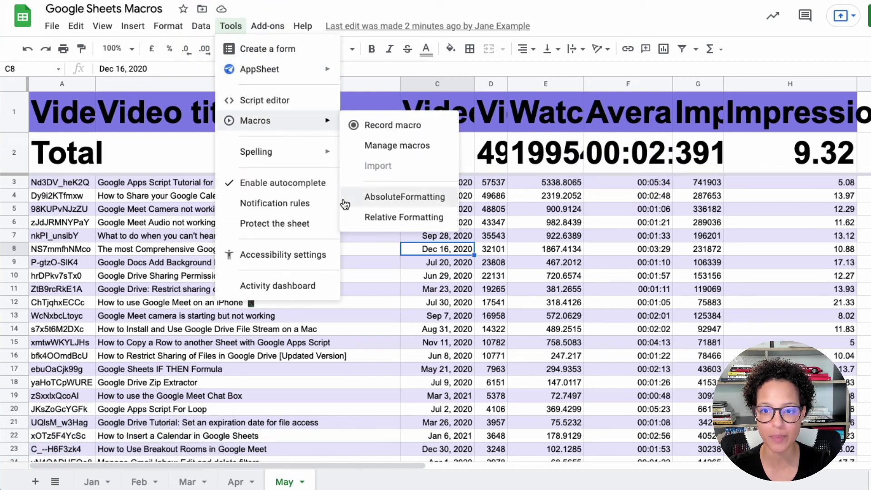